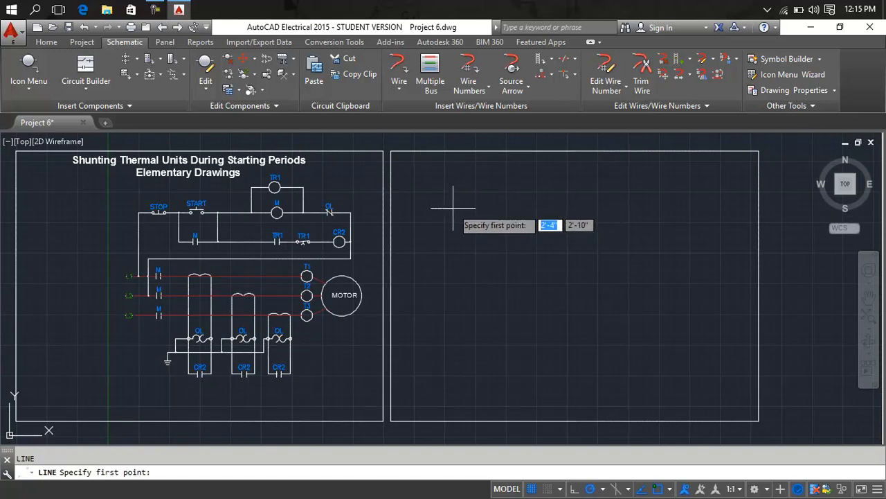
# Draw a three-sided outline in the empty right-hand frame: an upper line about 1'-6" long, a right vertical, and a parallel lower line back
pyautogui.click(496, 212)
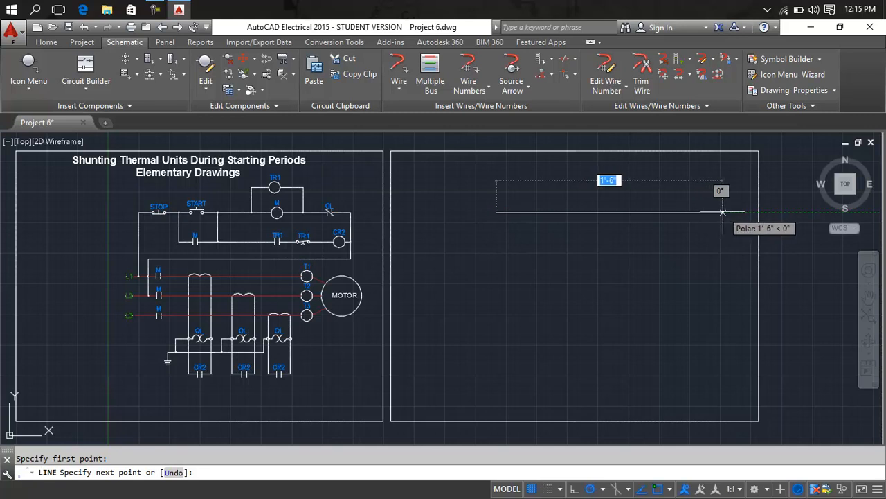
pyautogui.click(723, 212)
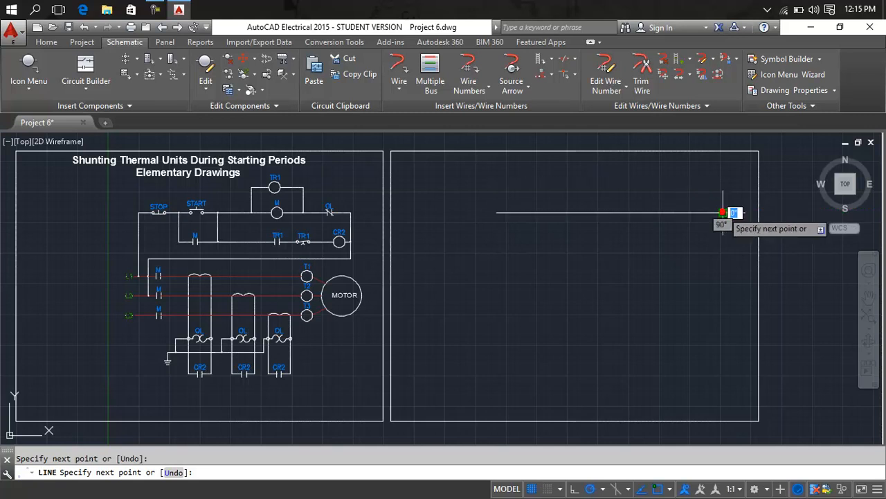
pyautogui.click(723, 276)
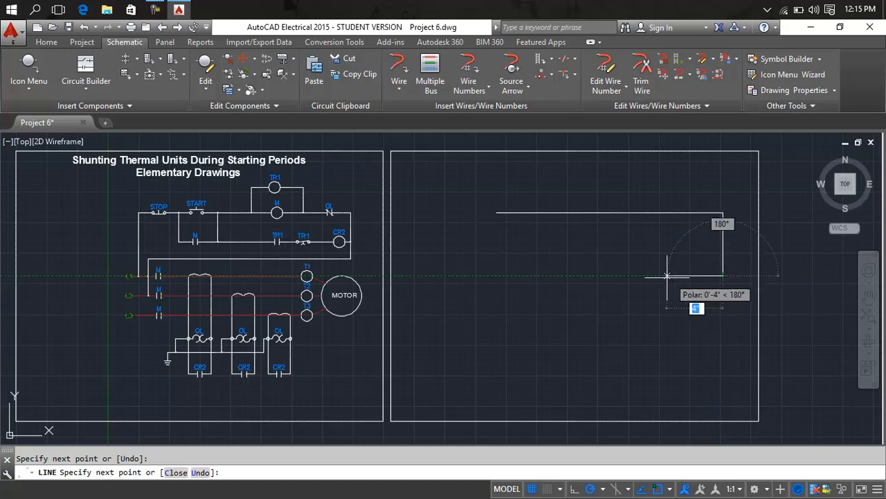
pyautogui.click(498, 276)
pyautogui.press('Escape')
pyautogui.write('l')
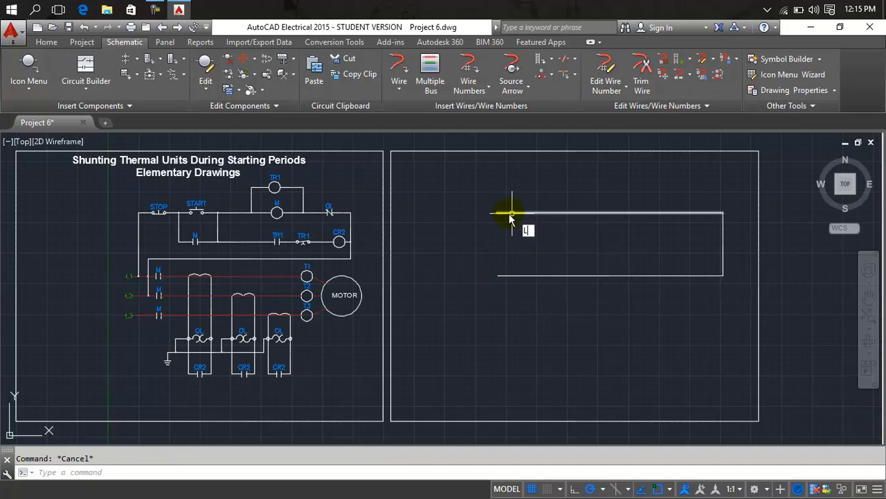
pyautogui.press('Return')
pyautogui.click(497, 212)
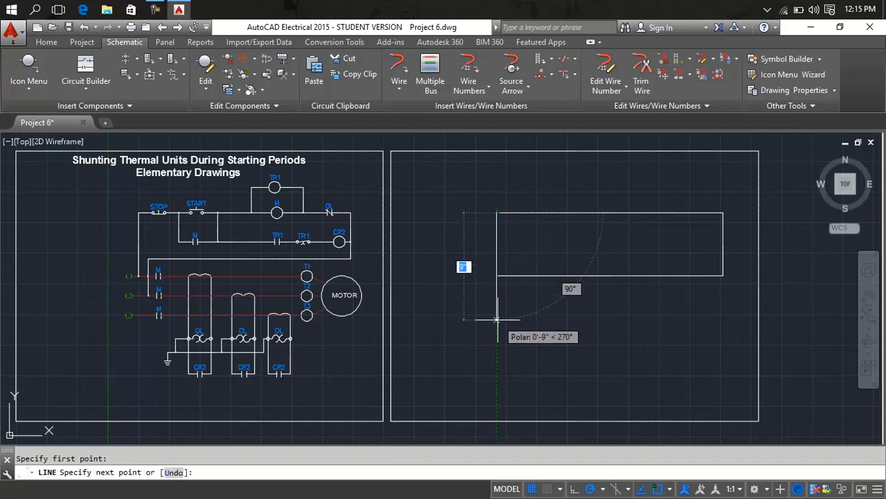
pyautogui.press('Escape')
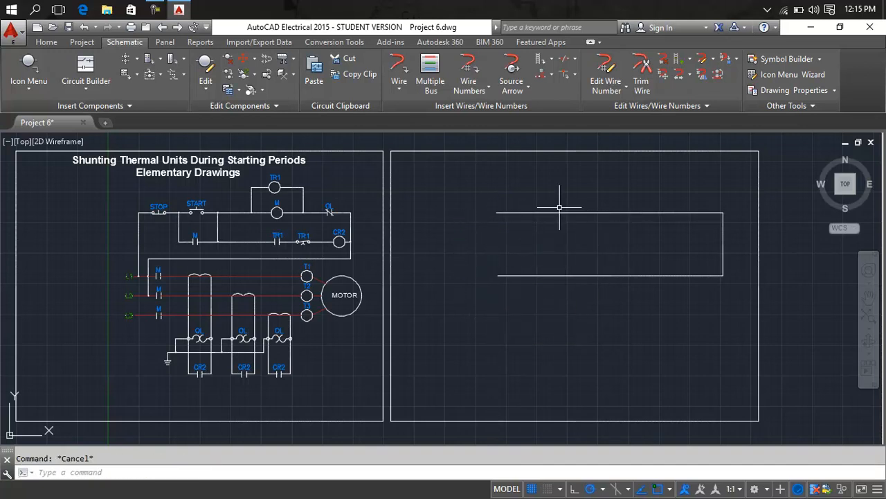
# Insert a Push Button NC near the left end of the new upper line and tag it STOP
pyautogui.moveTo(559, 209)
pyautogui.mouseDown(button='middle')
pyautogui.moveTo(538, 226)
pyautogui.moveTo(561, 245)
pyautogui.mouseUp(button='middle')
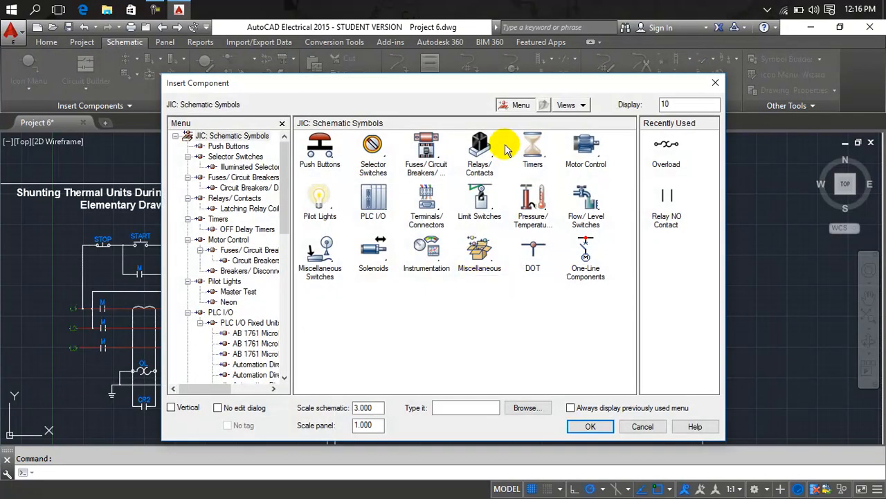
pyautogui.click(319, 153)
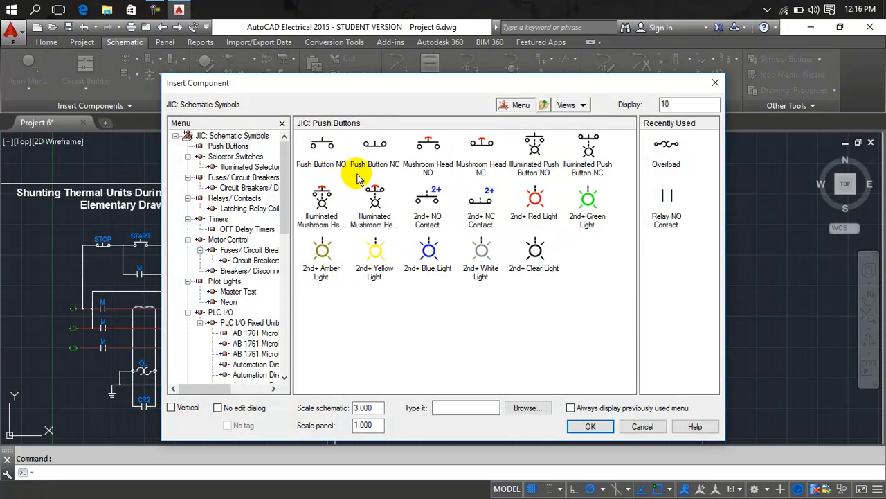
pyautogui.click(374, 143)
pyautogui.scroll(4, 466, 234)
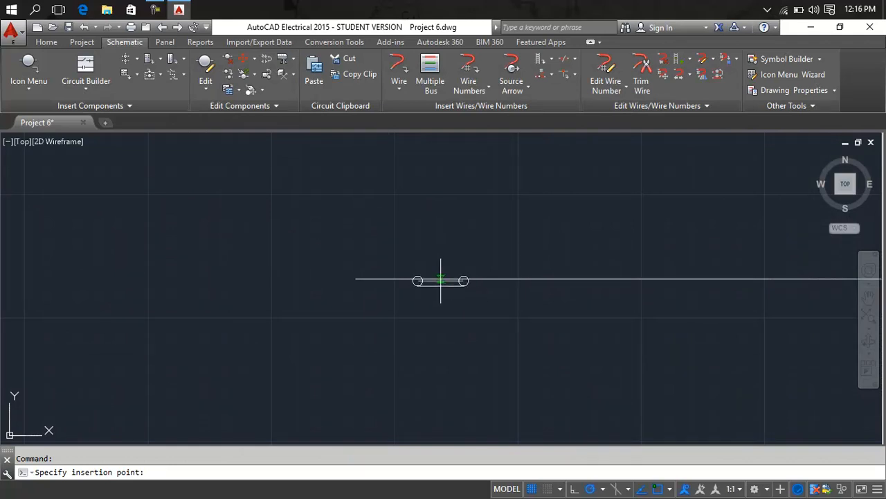
pyautogui.click(441, 280)
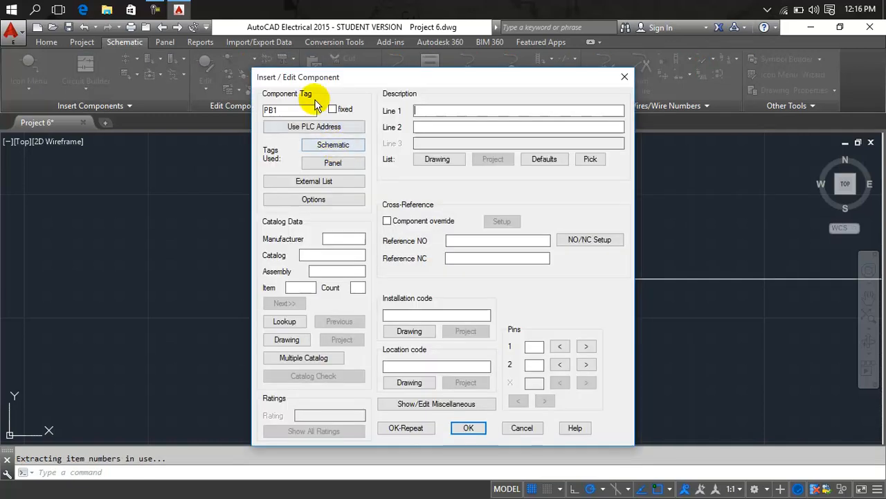
pyautogui.click(300, 112)
pyautogui.write('STOP')
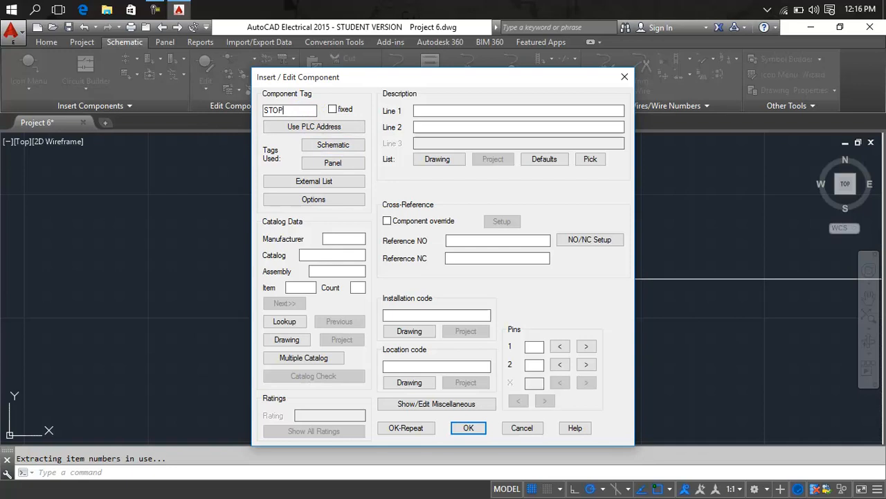
pyautogui.click(477, 428)
# Insert a Push Button NO on the upper line to the right of STOP and tag it START
pyautogui.scroll(-5, 528, 341)
pyautogui.moveTo(527, 341); pyautogui.dragTo(518, 312, button='middle')
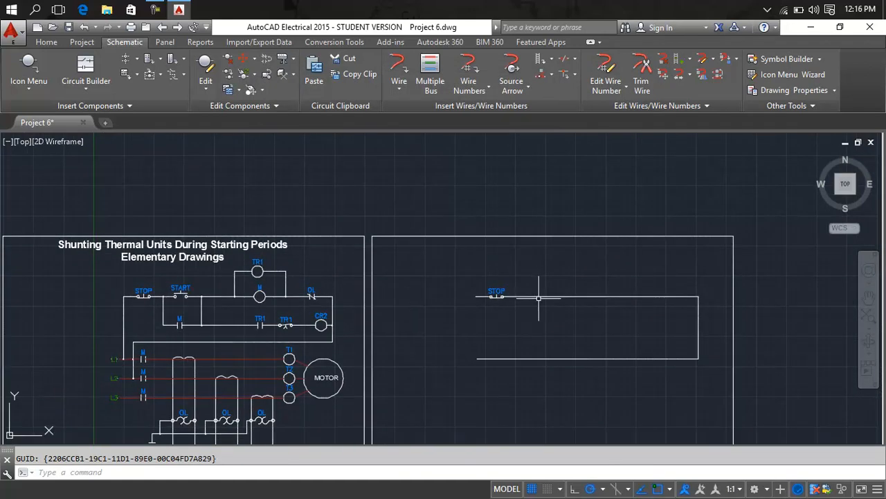
pyautogui.click(29, 70)
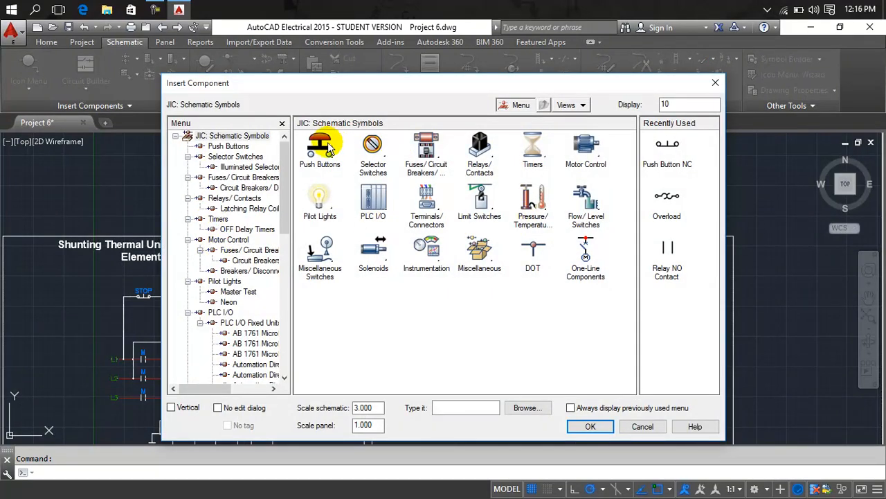
pyautogui.click(324, 144)
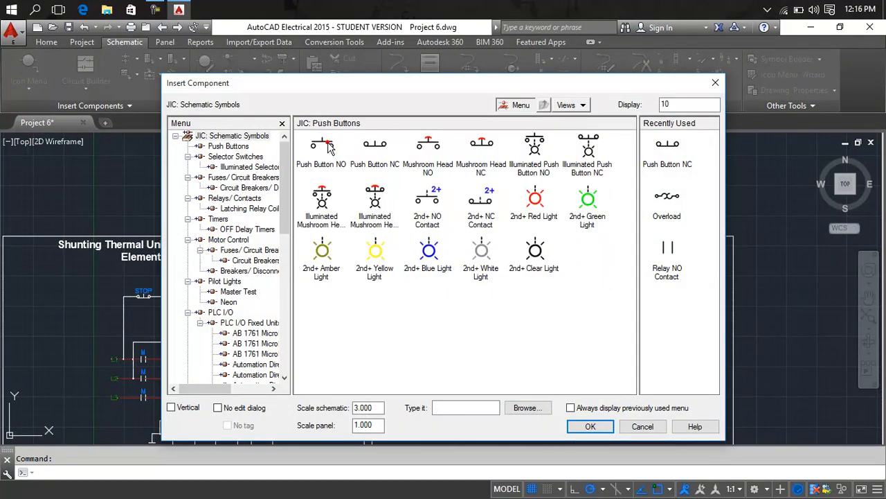
pyautogui.click(322, 146)
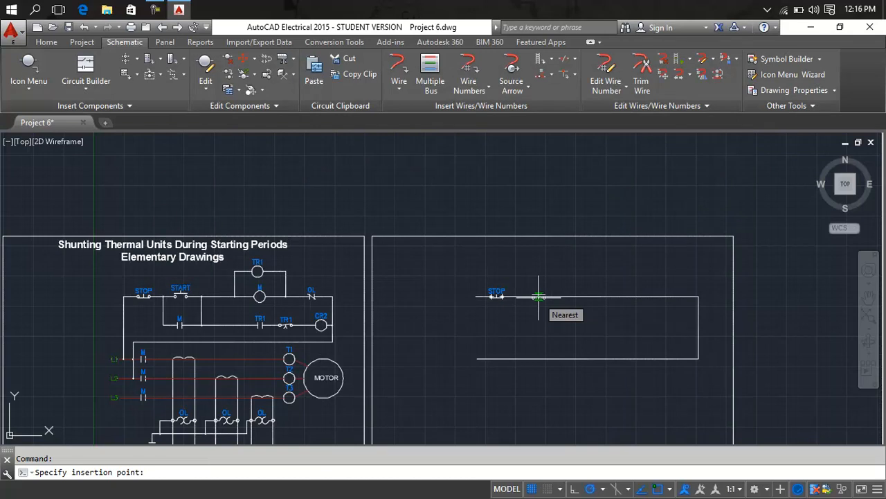
pyautogui.scroll(5, 539, 296)
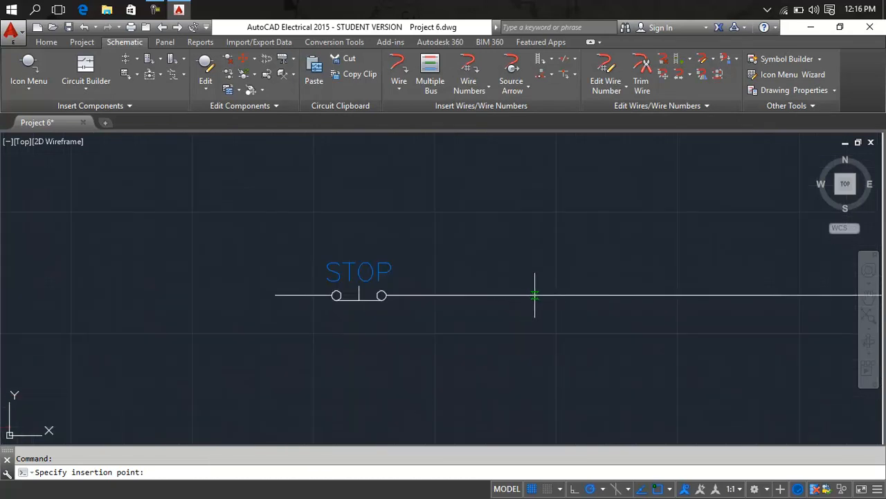
pyautogui.click(534, 295)
pyautogui.doubleClick(287, 109)
pyautogui.write('START')
pyautogui.click(469, 427)
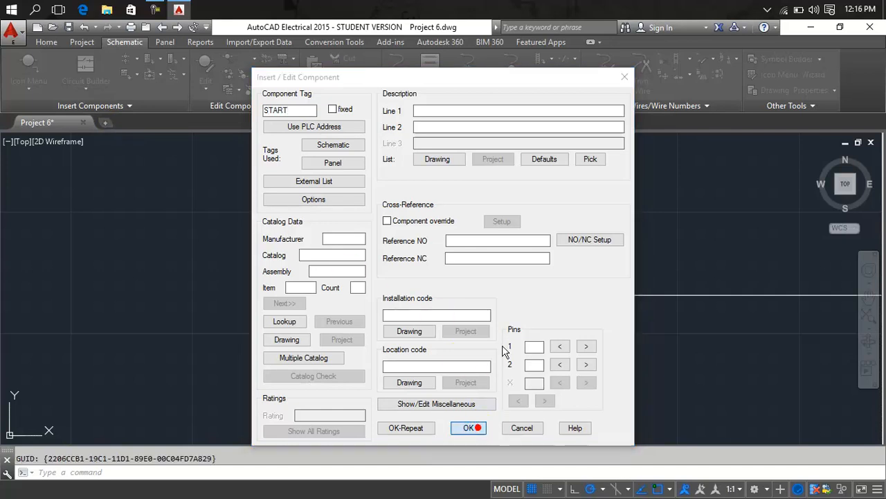
# Draw a branch line from between STOP and START about 3" down, then horizontally across to the right vertical line
pyautogui.scroll(-2, 508, 330)
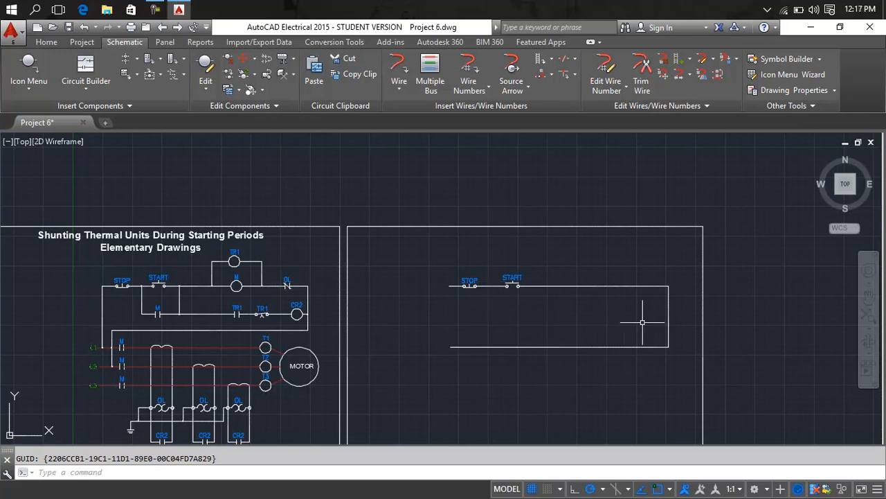
pyautogui.write('l')
pyautogui.press('Return')
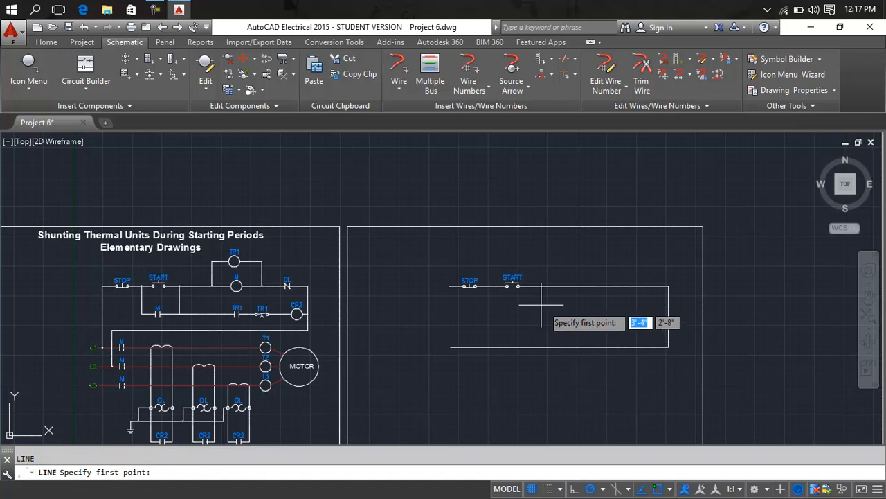
pyautogui.scroll(3, 500, 286)
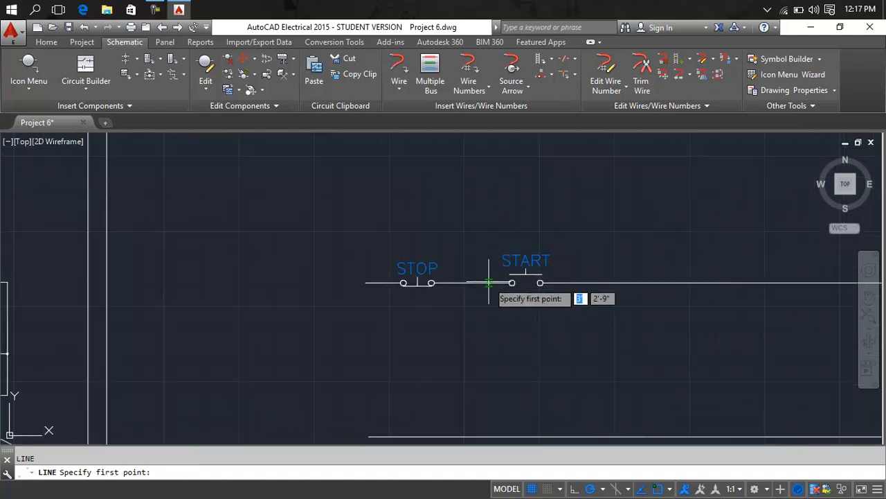
pyautogui.click(475, 283)
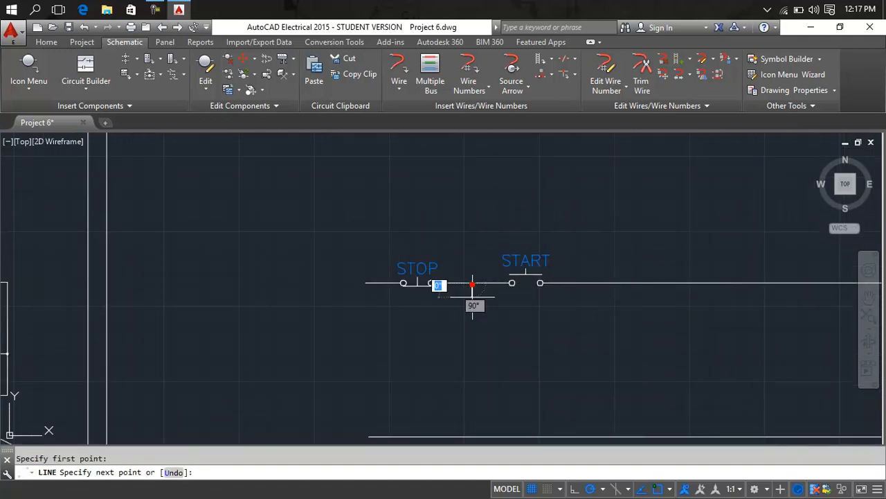
pyautogui.scroll(-2, 474, 361)
pyautogui.moveTo(475, 361); pyautogui.dragTo(485, 277, button='middle')
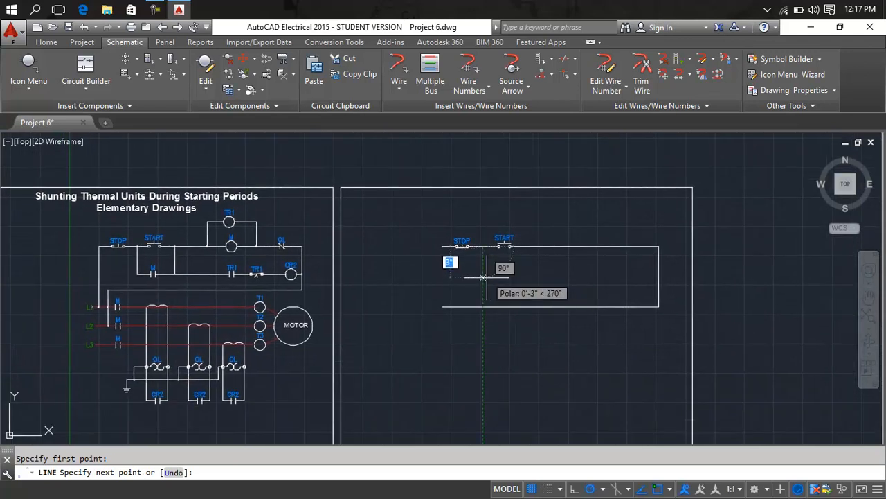
pyautogui.click(483, 278)
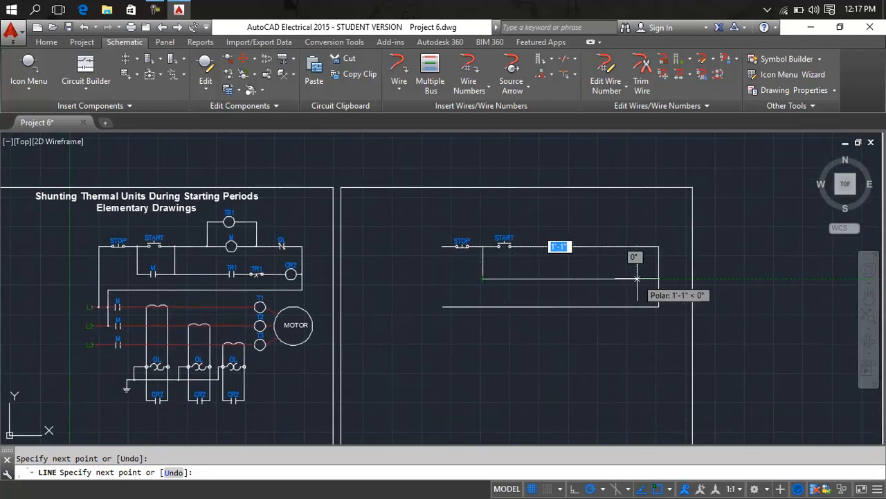
pyautogui.click(659, 278)
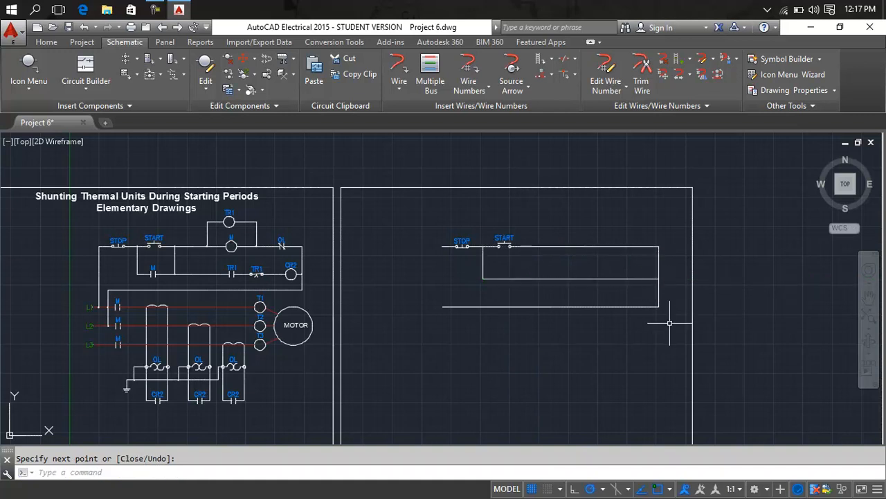
# Move the lowest horizontal line up closer to the branch line by its midpoint grip
pyautogui.scroll(4, 660, 312)
pyautogui.click(649, 302)
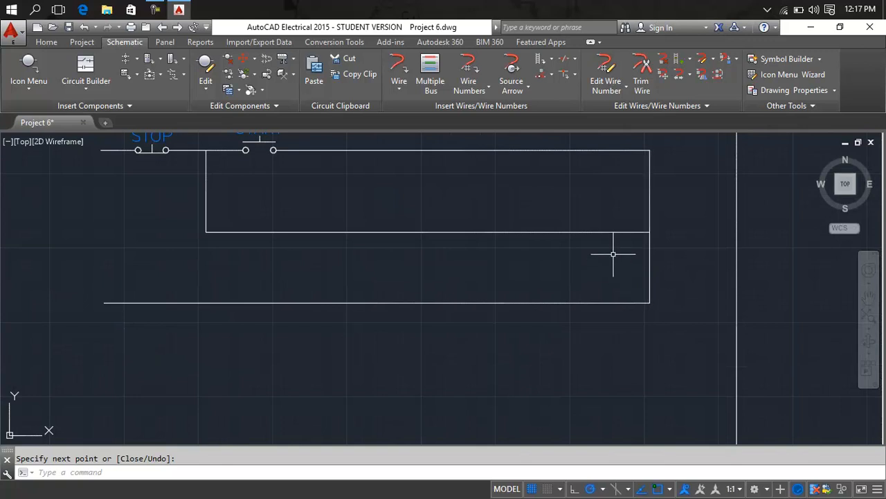
pyautogui.press('Escape')
pyautogui.click(648, 274)
pyautogui.press('Escape')
pyautogui.click(611, 302)
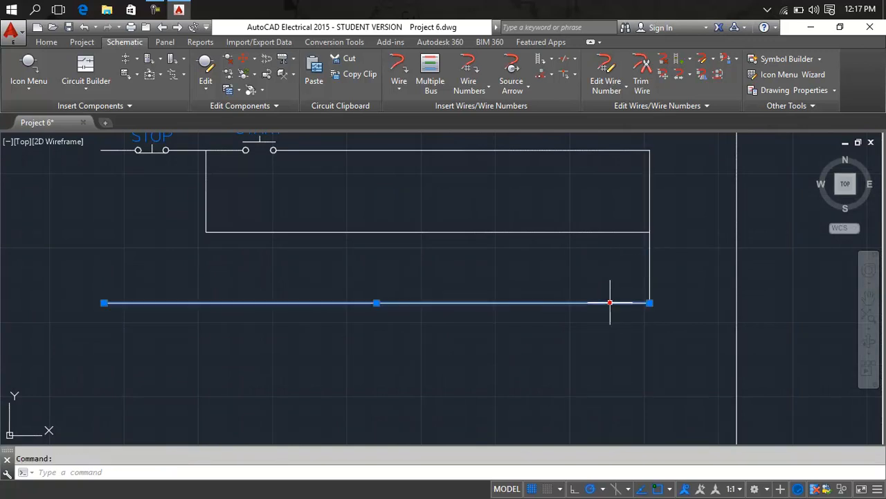
pyautogui.click(377, 303)
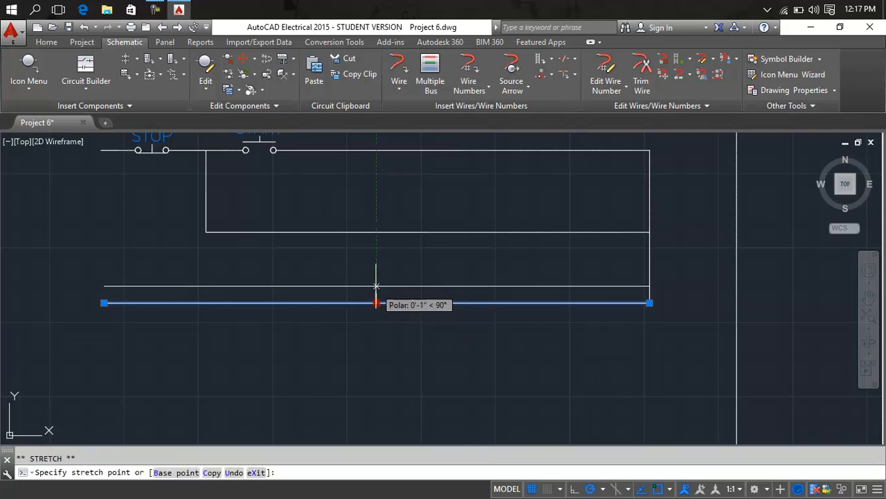
pyautogui.click(377, 276)
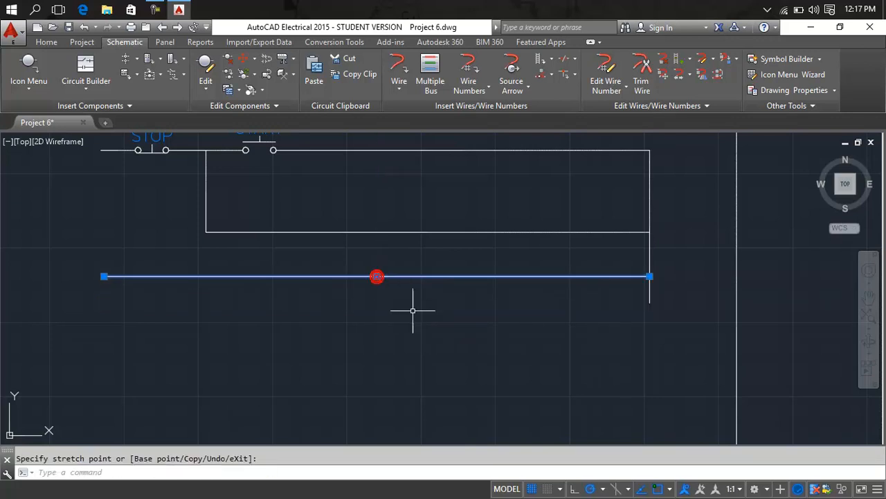
pyautogui.press('Escape')
pyautogui.write('r')
pyautogui.press('Return')
pyautogui.click(685, 285)
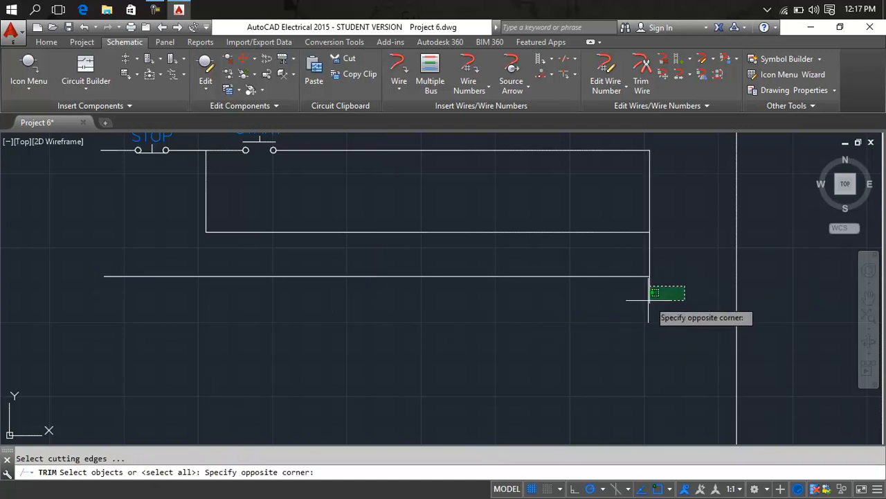
pyautogui.click(619, 304)
pyautogui.press('Escape')
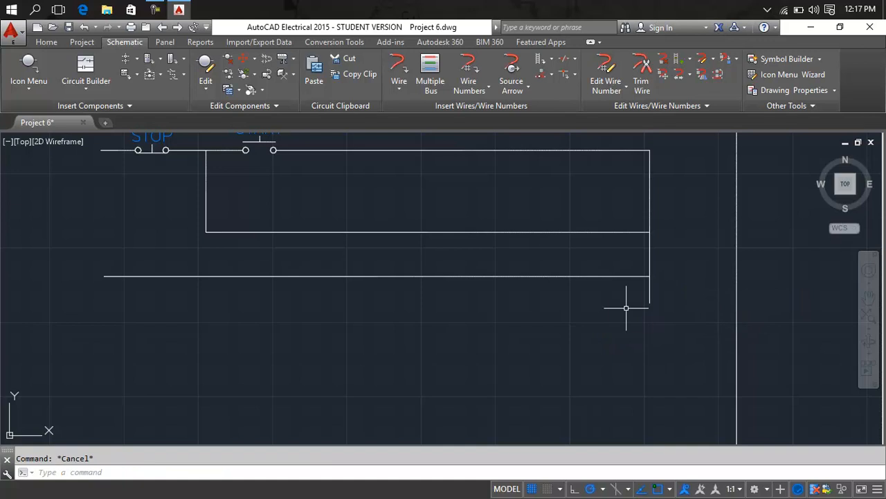
# Trim the part of the right vertical line that extends below the lowest horizontal line
pyautogui.write('tr')
pyautogui.press('Return')
pyautogui.press('Return')
pyautogui.click(677, 297)
pyautogui.click(629, 303)
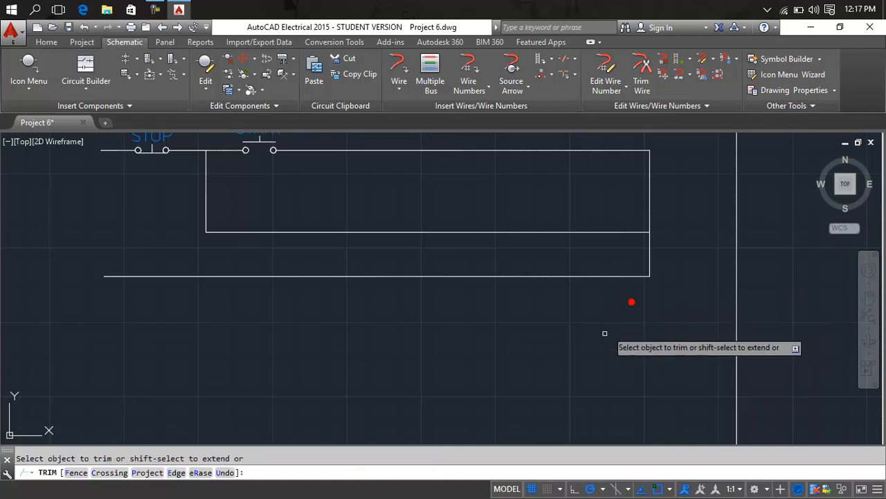
pyautogui.press('Escape')
# Draw a vertical line from the upper line just right of START down to the branch line
pyautogui.scroll(-6, 519, 310)
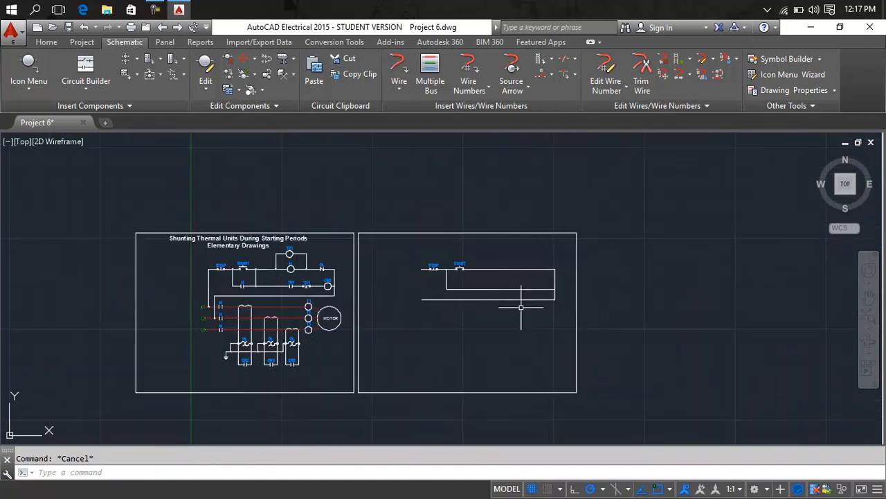
pyautogui.scroll(2, 497, 288)
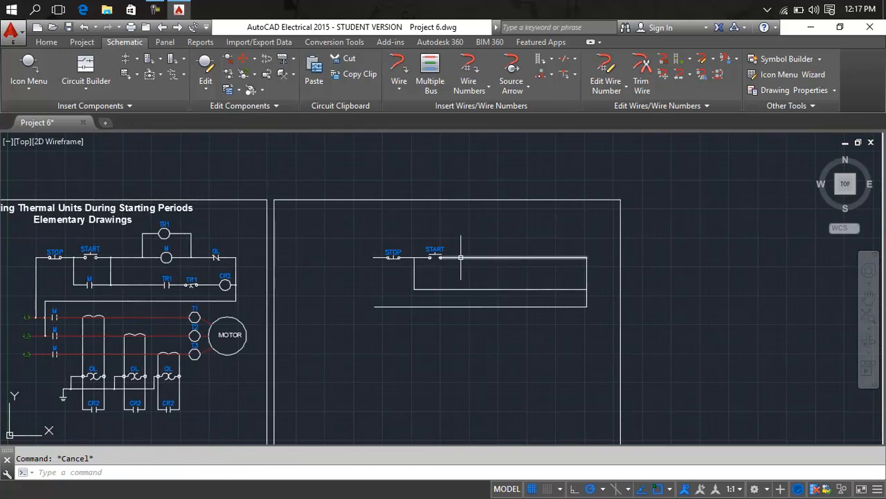
pyautogui.scroll(4, 460, 257)
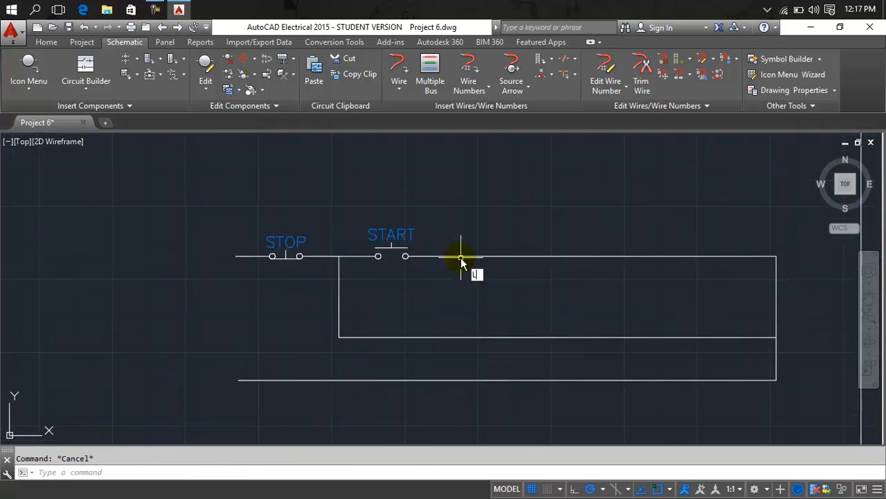
pyautogui.press('Return')
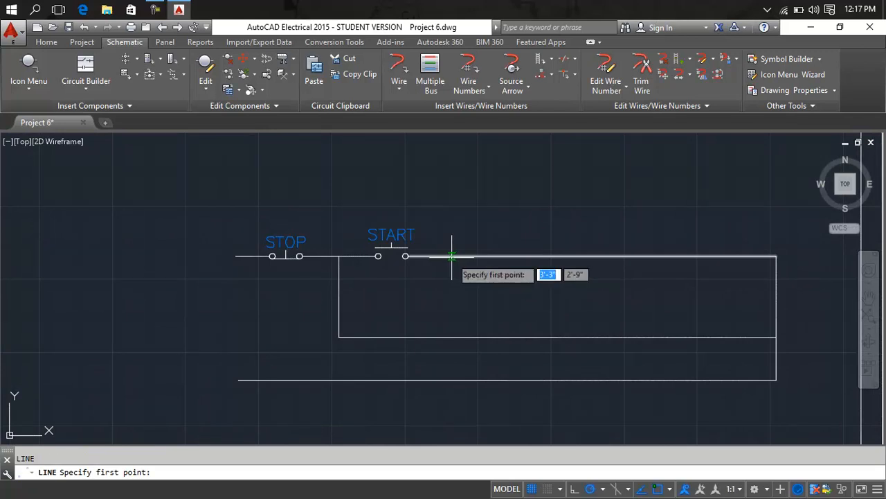
pyautogui.click(452, 256)
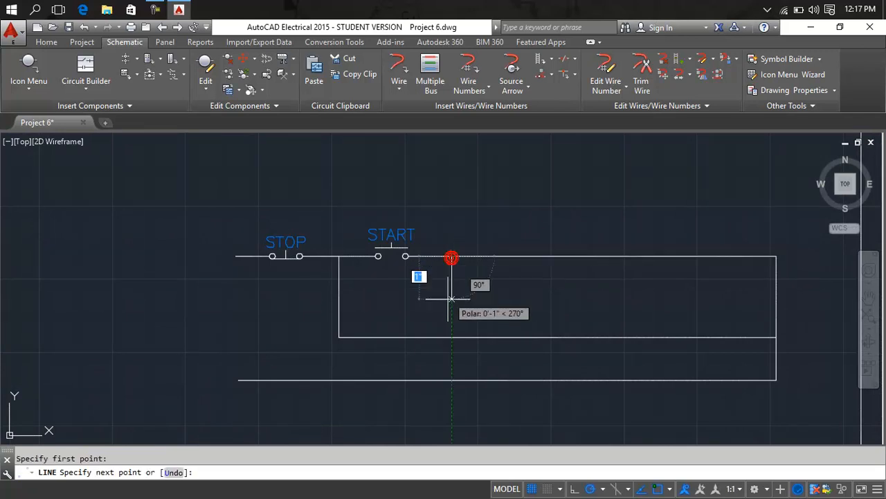
pyautogui.click(451, 338)
pyautogui.press('Return')
pyautogui.scroll(-4, 478, 270)
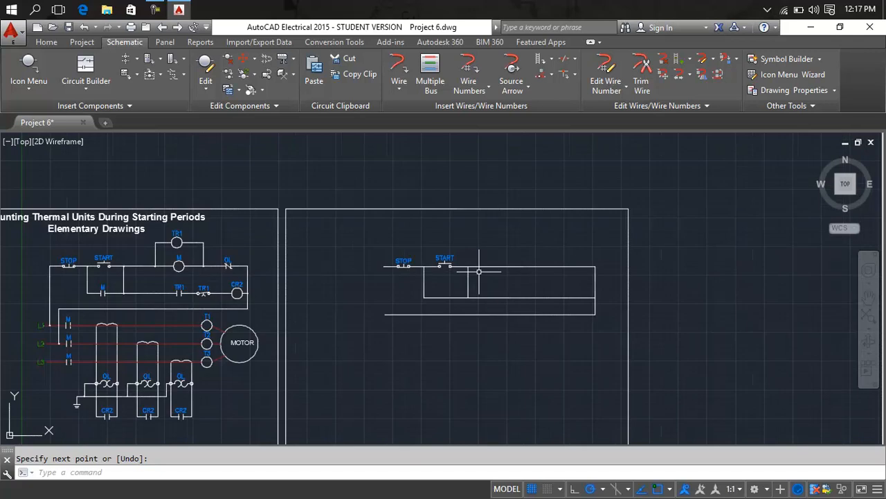
# Insert a Relay NO Contact on the branch line below START, keeping its default tag
pyautogui.moveTo(478, 271); pyautogui.dragTo(512, 273, button='middle')
pyautogui.scroll(2, 120, 295)
pyautogui.click(120, 295)
pyautogui.press('Return')
pyautogui.click(29, 70)
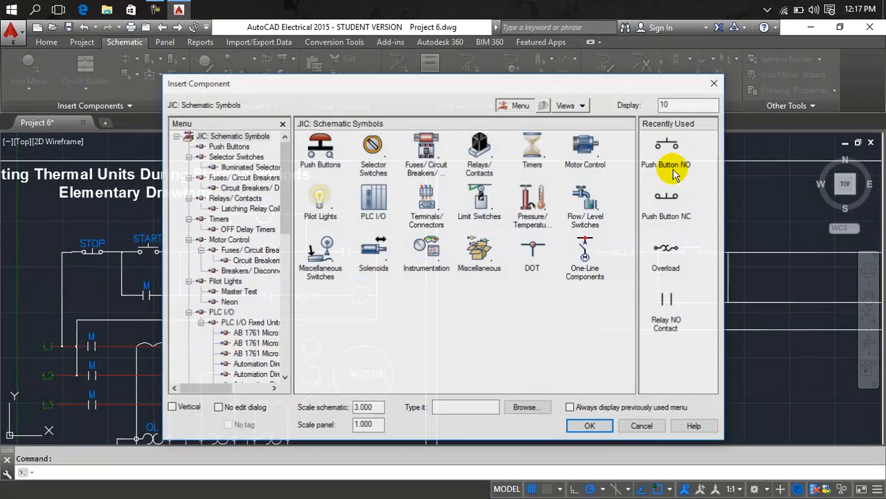
pyautogui.click(678, 202)
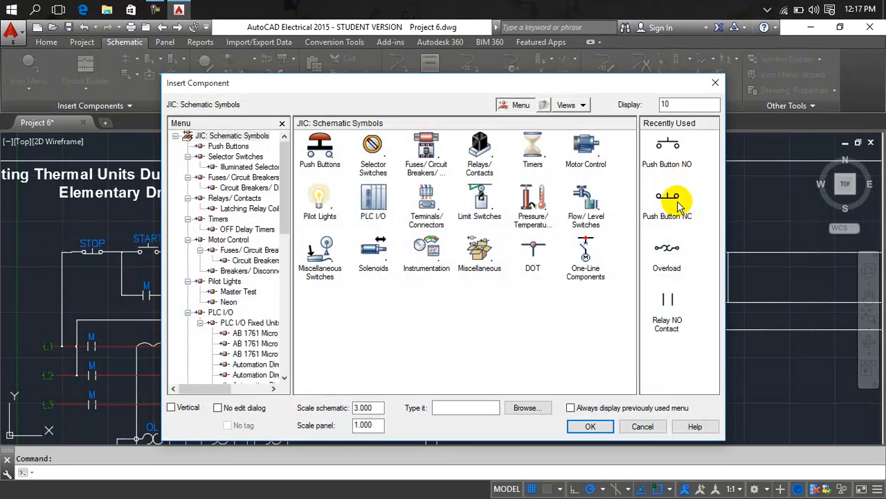
pyautogui.click(670, 309)
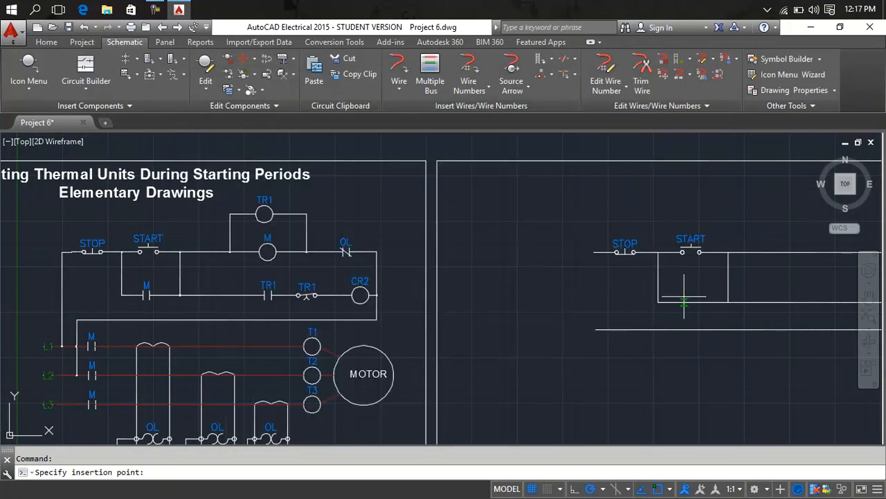
pyautogui.scroll(5, 693, 302)
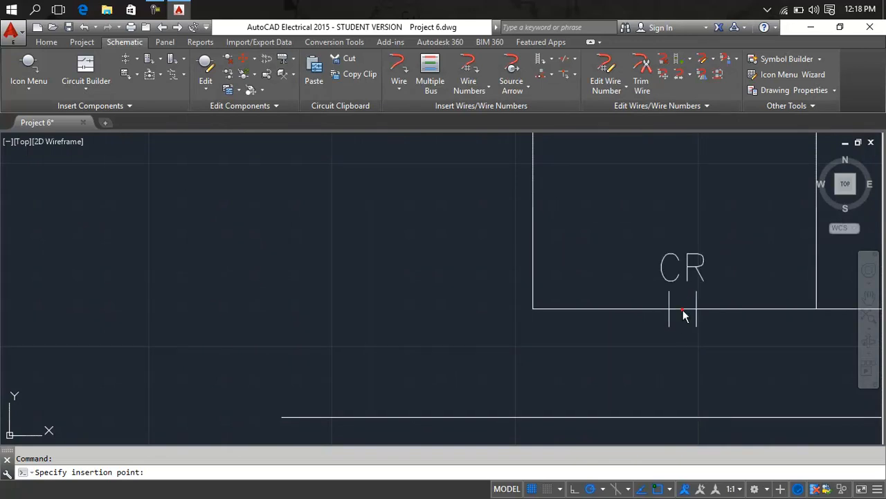
pyautogui.click(683, 310)
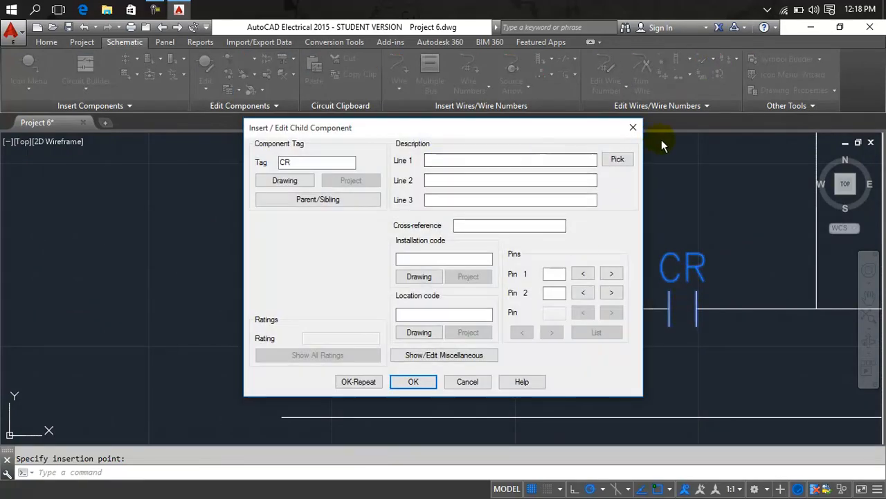
pyautogui.click(412, 382)
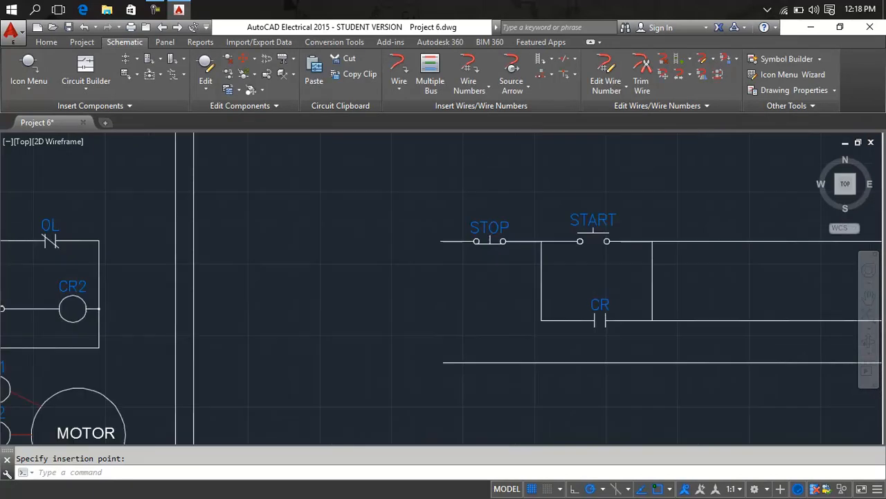
# Change the tag of the relay contact below START to M
pyautogui.scroll(-4, 547, 327)
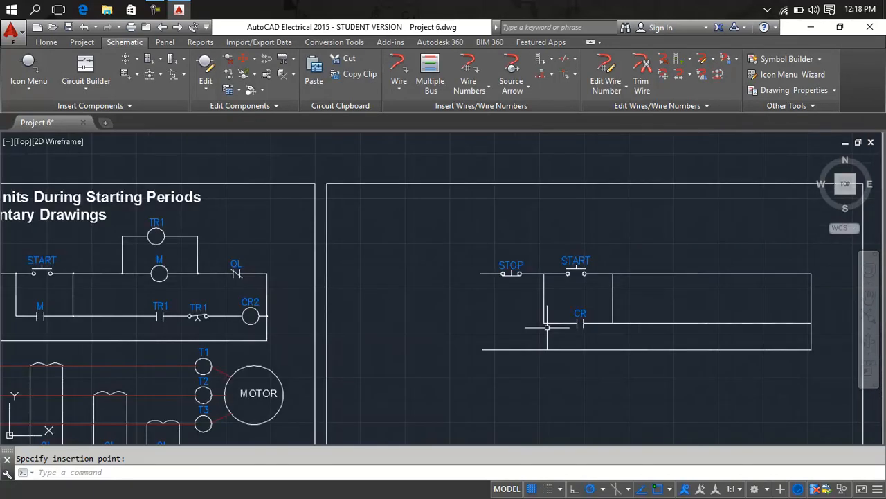
pyautogui.doubleClick(580, 313)
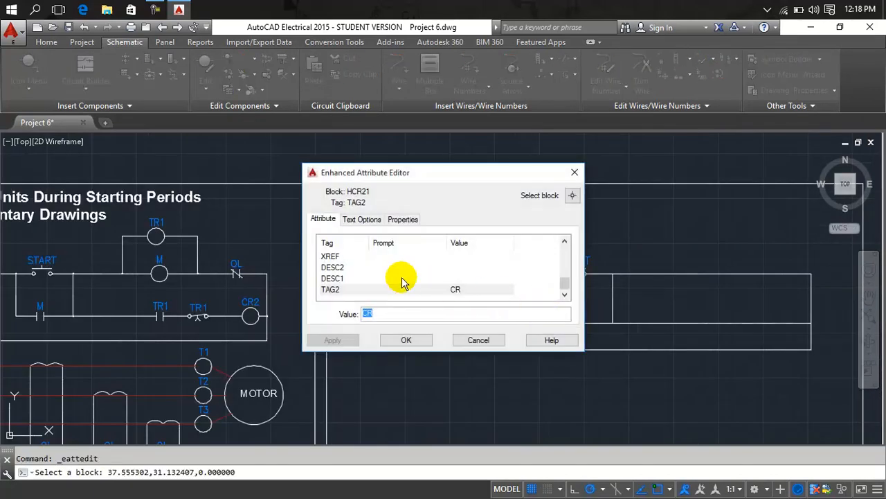
pyautogui.click(404, 308)
pyautogui.moveTo(402, 311); pyautogui.dragTo(335, 313)
pyautogui.write('M')
pyautogui.click(406, 340)
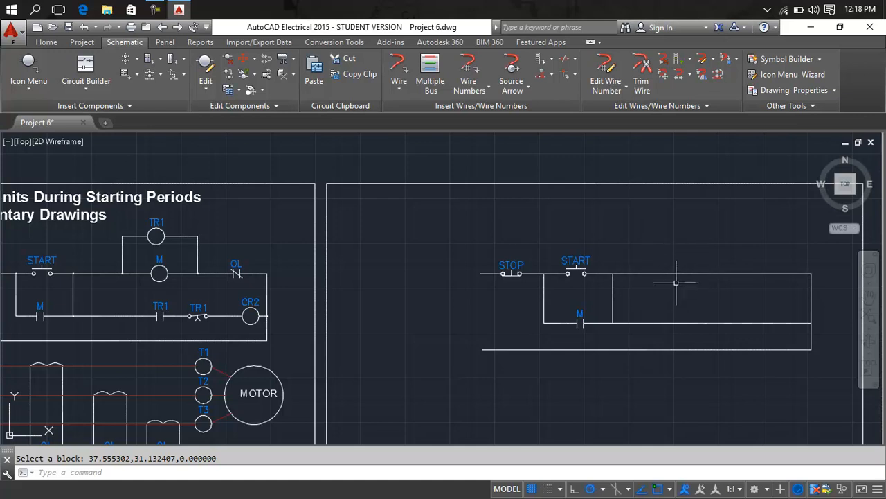
# Insert a Relay Coil from the Relays/Contacts symbols on the upper line right of the START branch, keeping its default tag
pyautogui.click(28, 66)
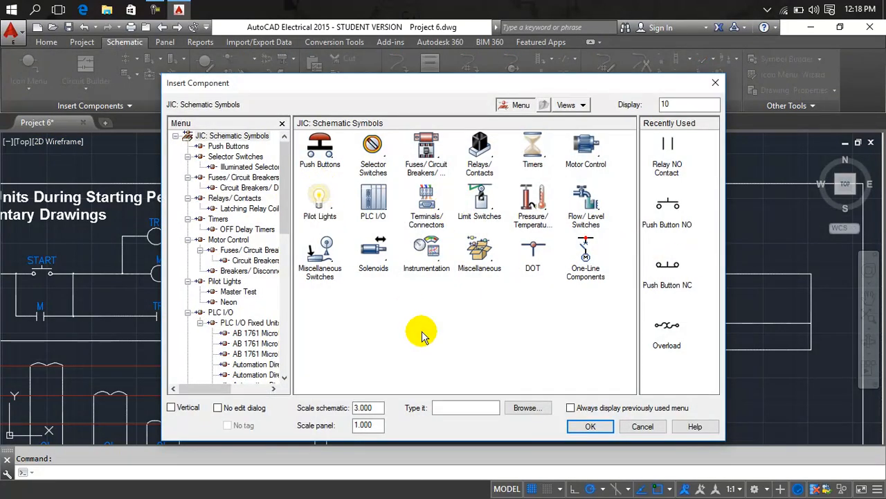
pyautogui.click(586, 146)
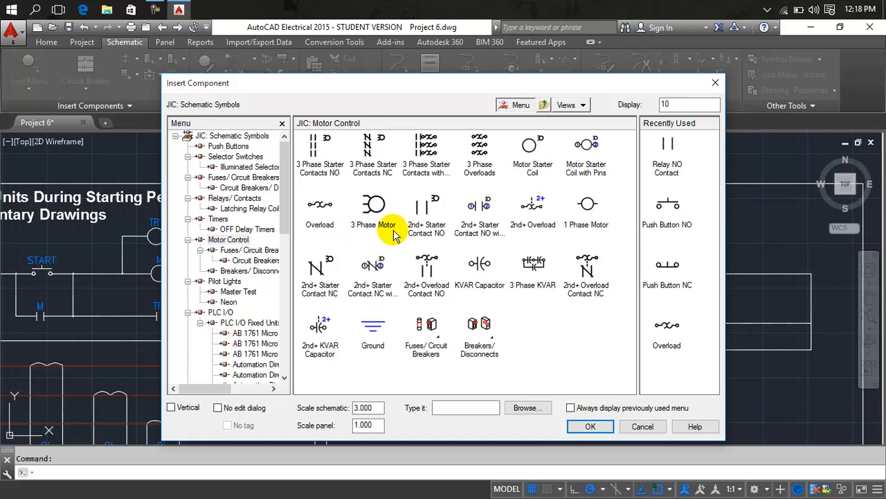
pyautogui.click(243, 230)
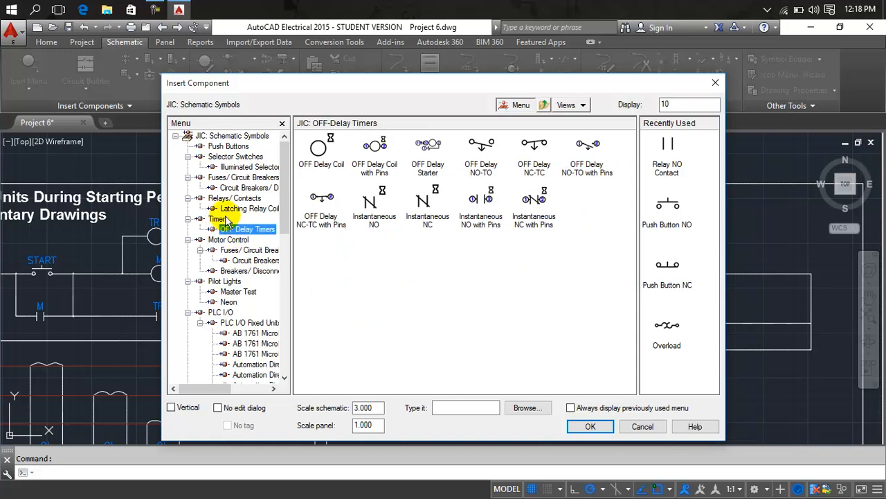
pyautogui.click(218, 219)
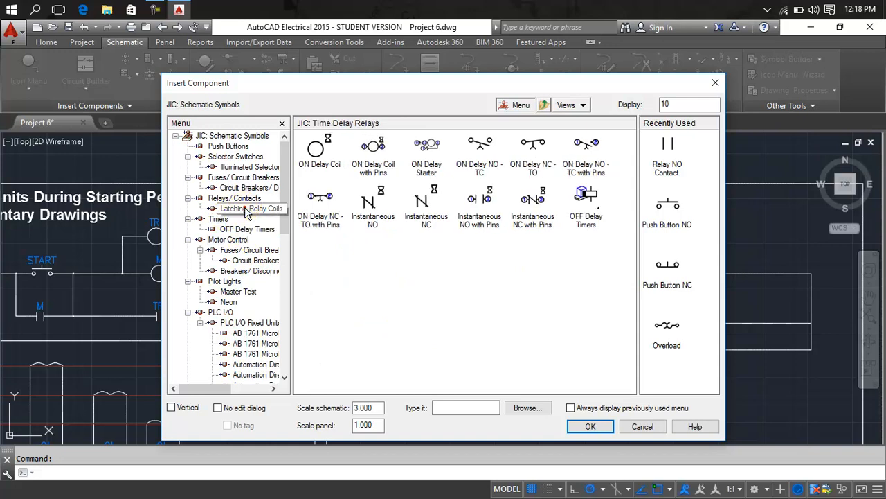
pyautogui.click(246, 209)
pyautogui.click(236, 199)
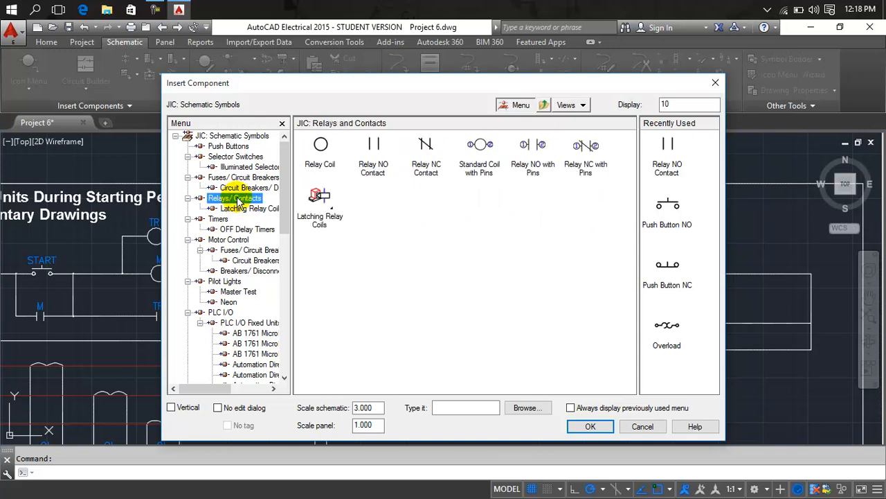
pyautogui.click(321, 149)
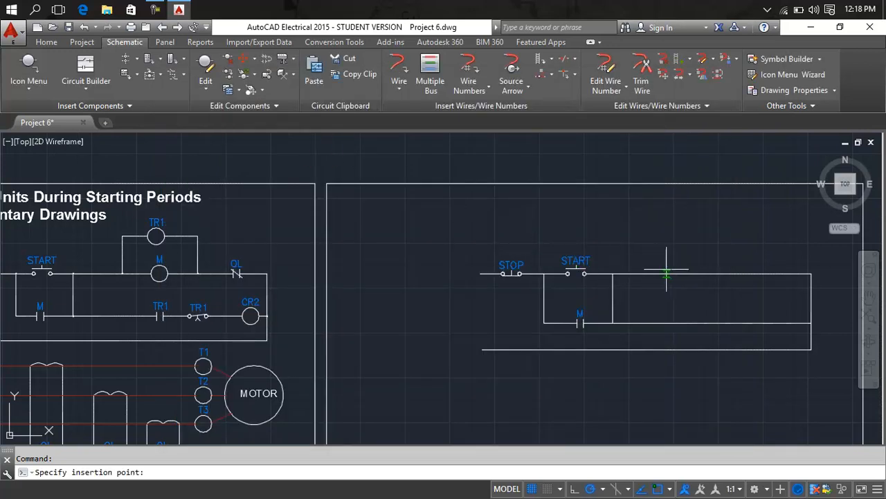
pyautogui.moveTo(681, 271); pyautogui.dragTo(617, 280, button='middle')
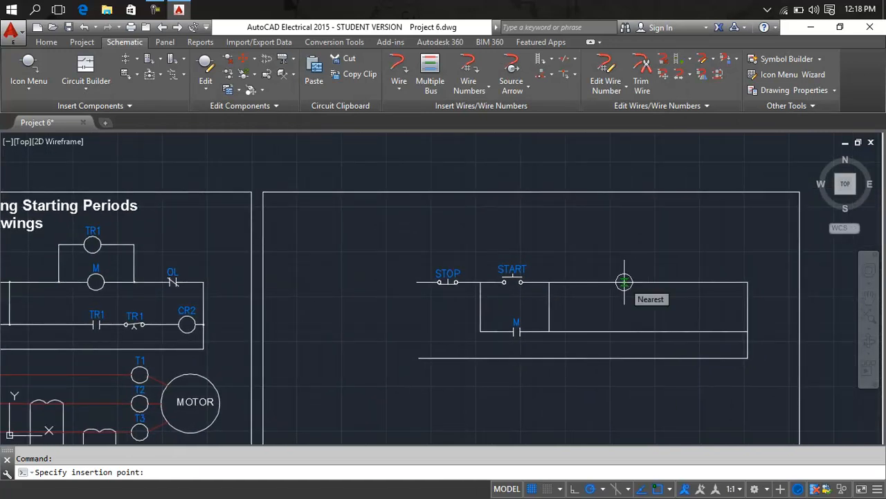
pyautogui.scroll(4, 624, 281)
pyautogui.click(624, 281)
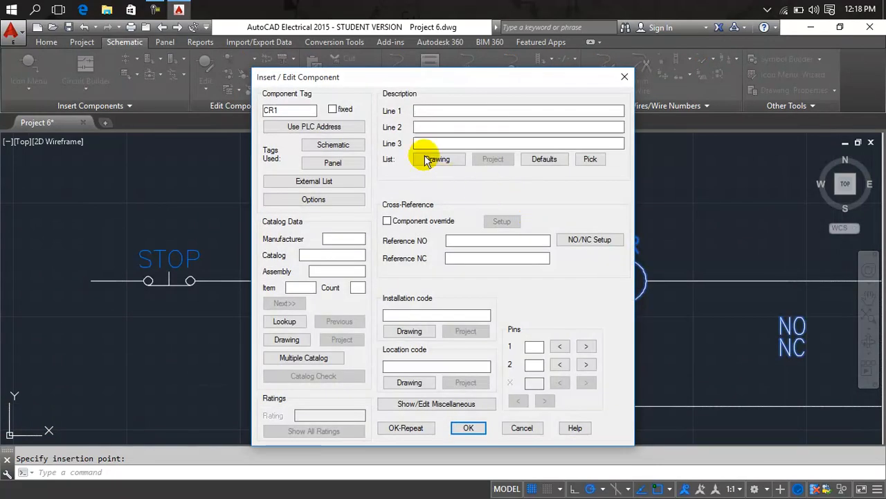
pyautogui.click(284, 111)
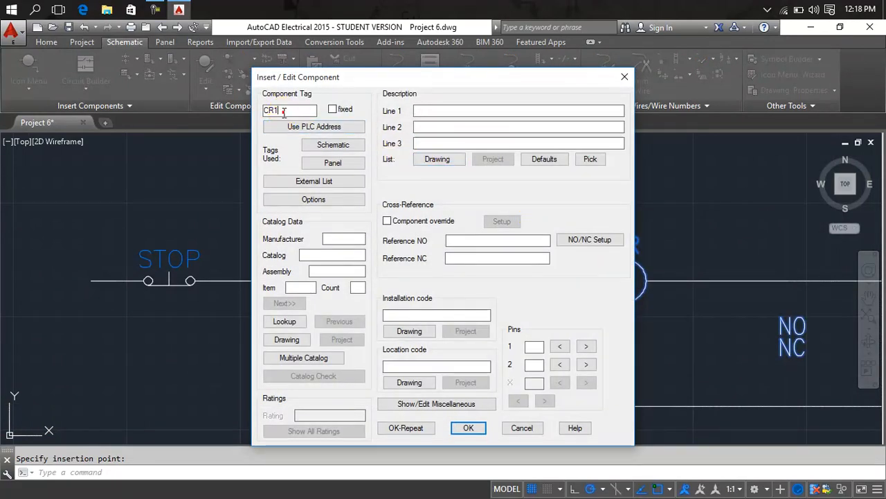
pyautogui.click(468, 427)
# Change the tag of the relay coil on the upper line to M
pyautogui.scroll(-6, 583, 358)
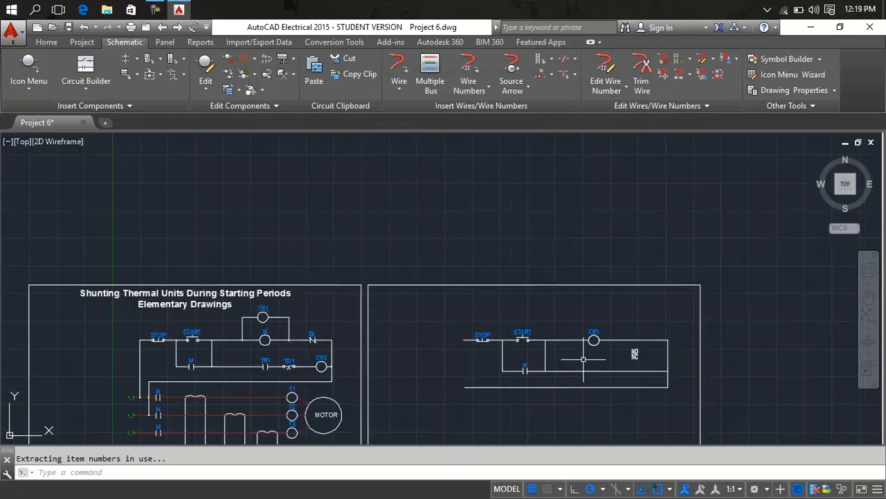
pyautogui.moveTo(583, 358); pyautogui.dragTo(576, 335, button='middle')
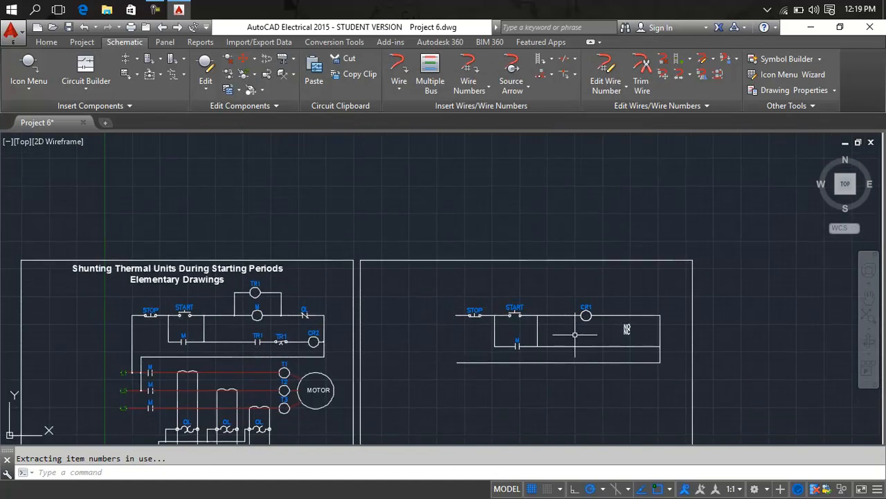
pyautogui.scroll(2, 627, 329)
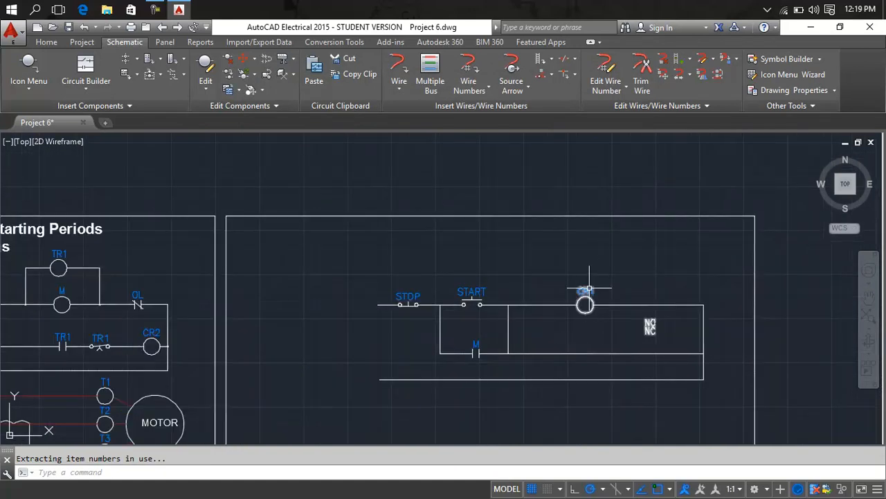
pyautogui.doubleClick(587, 289)
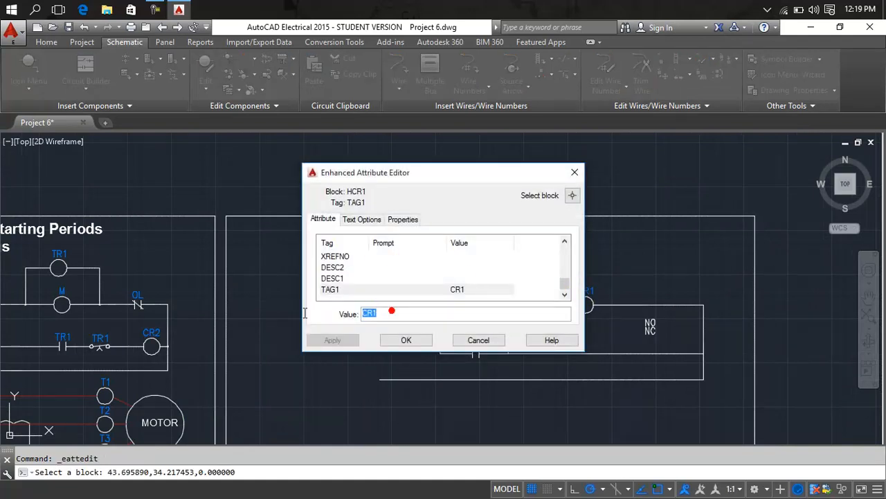
pyautogui.write('M')
pyautogui.click(406, 340)
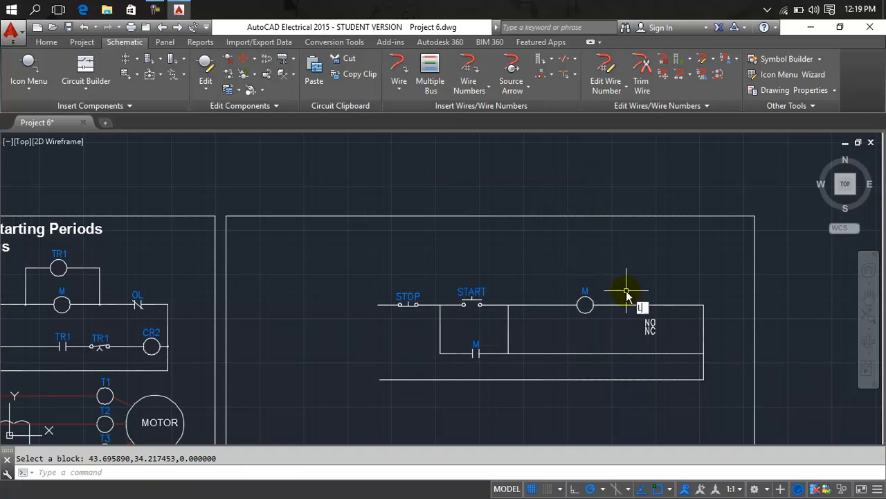
# Draw a three-sided line loop over coil M, rising from the upper line on one side and returning to it on the other
pyautogui.write('l')
pyautogui.press('Return')
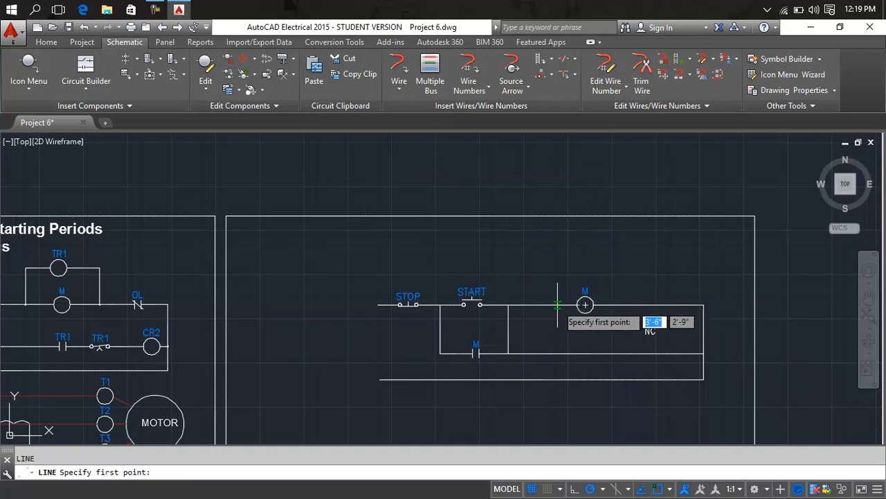
pyautogui.click(557, 305)
pyautogui.click(557, 266)
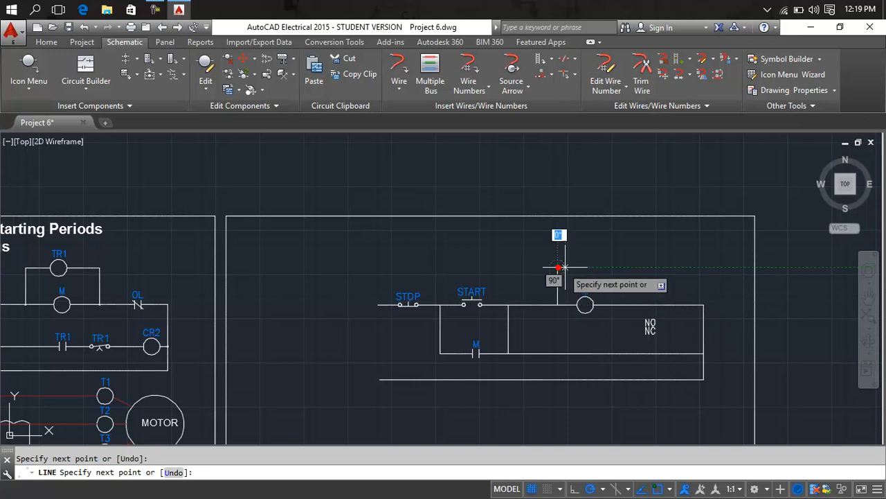
pyautogui.click(610, 267)
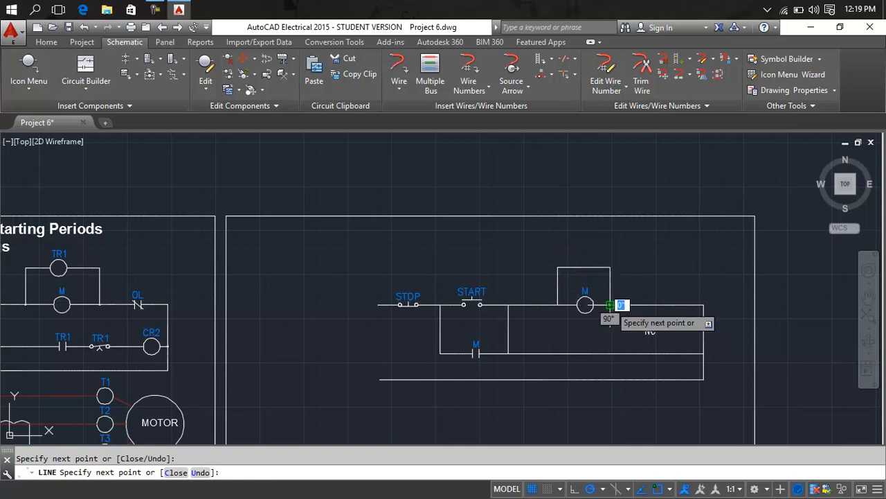
pyautogui.click(611, 305)
pyautogui.press('Return')
# Move the loop's right vertical line farther right from coil M by its midpoint grip
pyautogui.scroll(5, 589, 302)
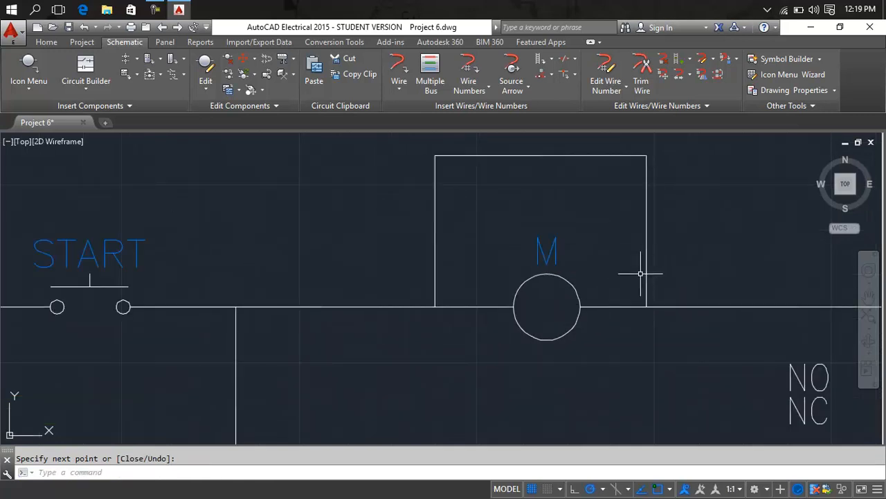
pyautogui.click(646, 270)
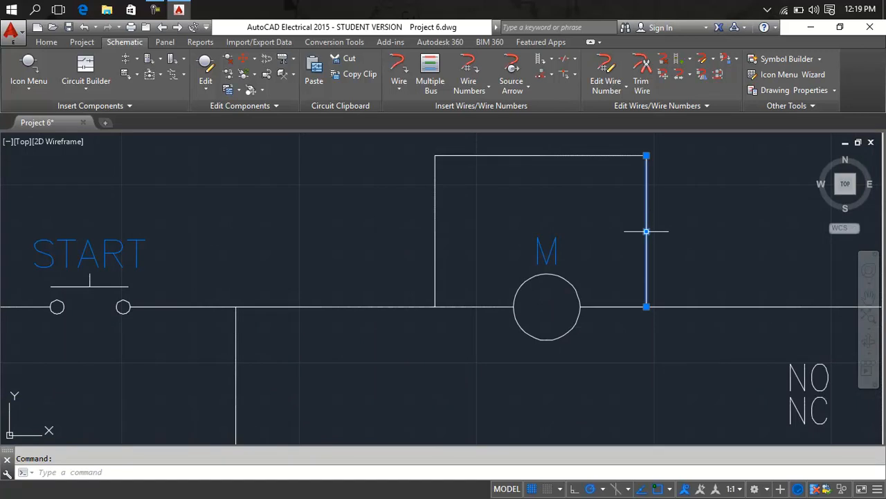
pyautogui.click(646, 231)
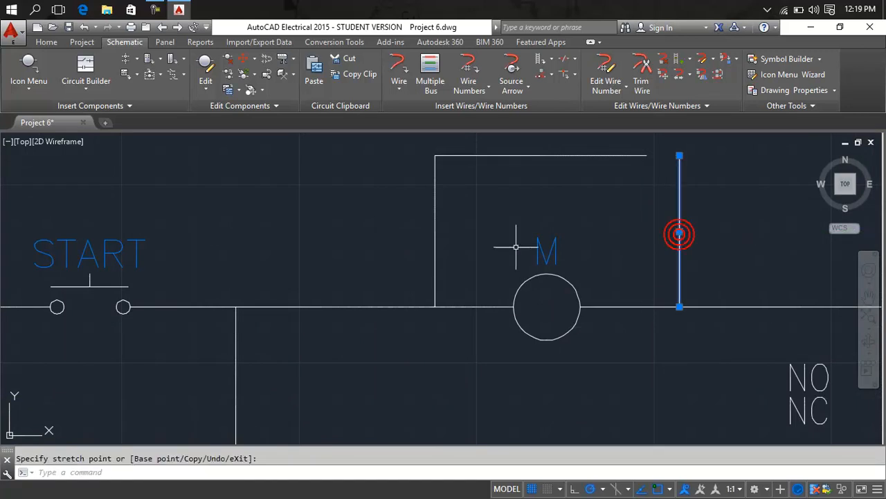
# Move the loop's left vertical line farther left from coil M by its midpoint grip
pyautogui.click(437, 234)
pyautogui.click(433, 233)
pyautogui.click(435, 232)
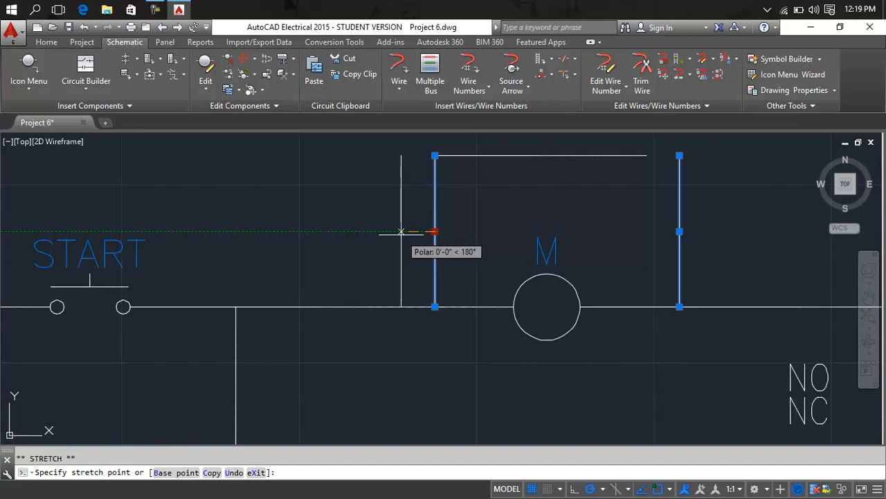
pyautogui.click(401, 234)
pyautogui.press('Escape')
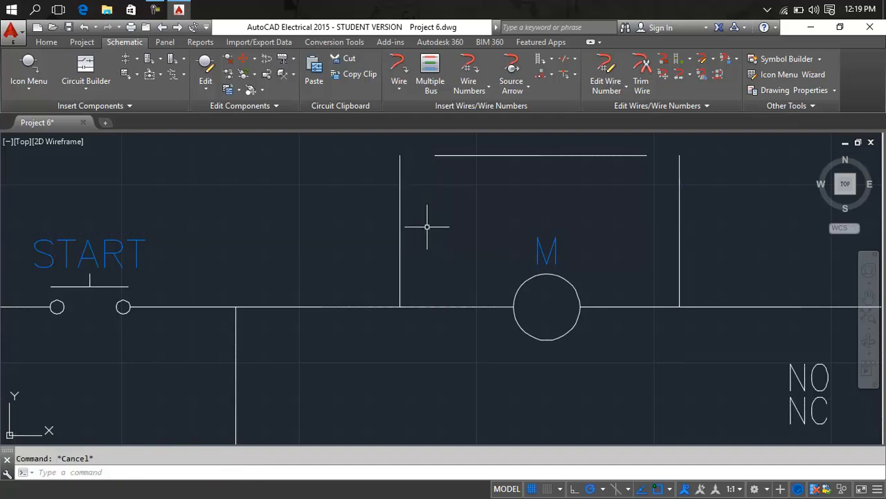
# Chamfer both upper corners of the loop over coil M with zero distances so the top line meets the two verticals
pyautogui.write('CHA')
pyautogui.press('Return')
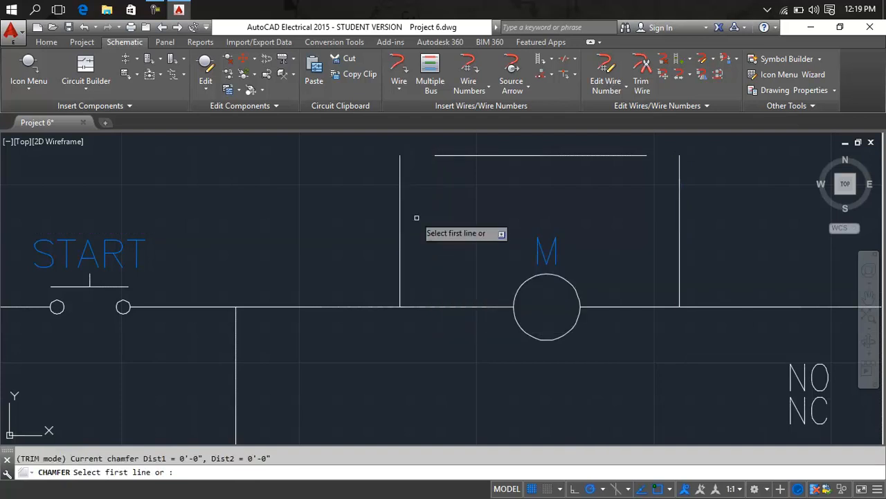
pyautogui.click(399, 202)
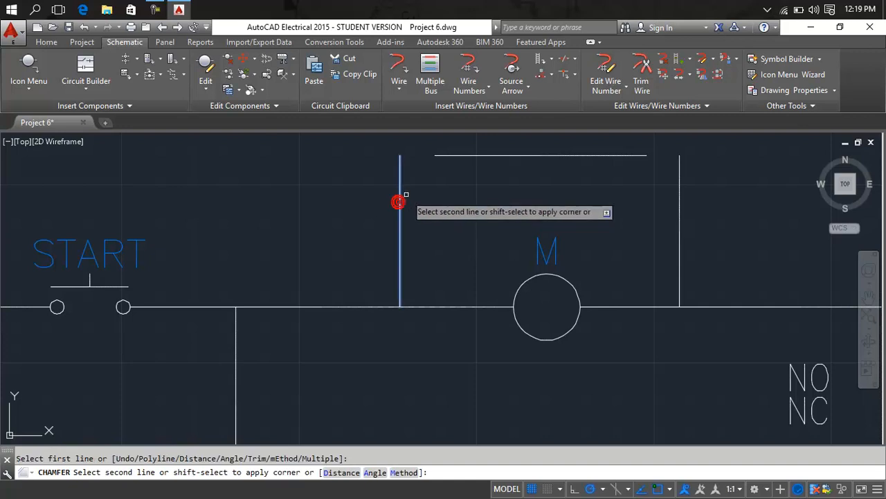
pyautogui.click(454, 155)
pyautogui.press('Return')
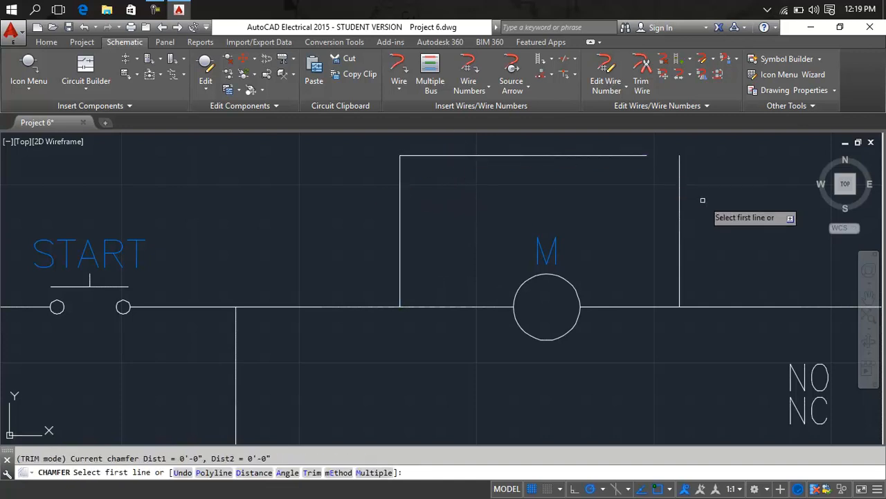
pyautogui.click(679, 173)
pyautogui.click(638, 157)
pyautogui.press('Escape')
# Copy coil M onto the middle of the loop's top line and tag the copy M
pyautogui.scroll(-2, 681, 254)
pyautogui.moveTo(681, 253); pyautogui.dragTo(615, 362, button='middle')
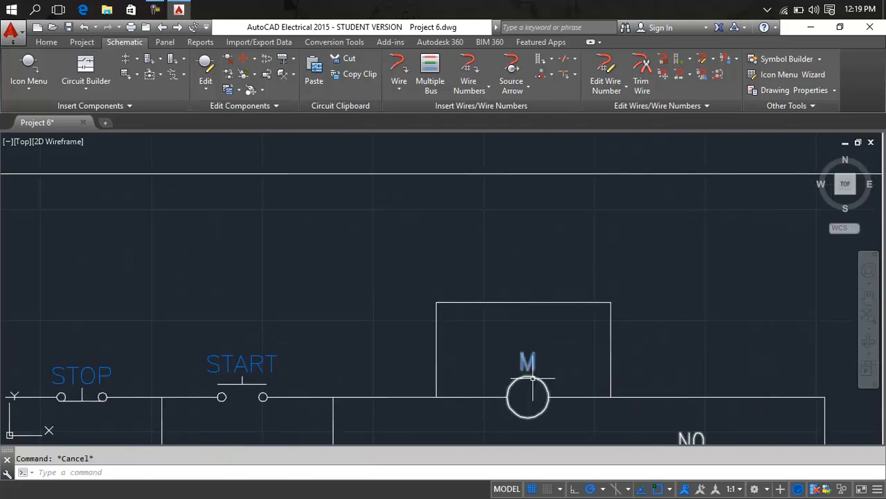
pyautogui.rightClick(533, 381)
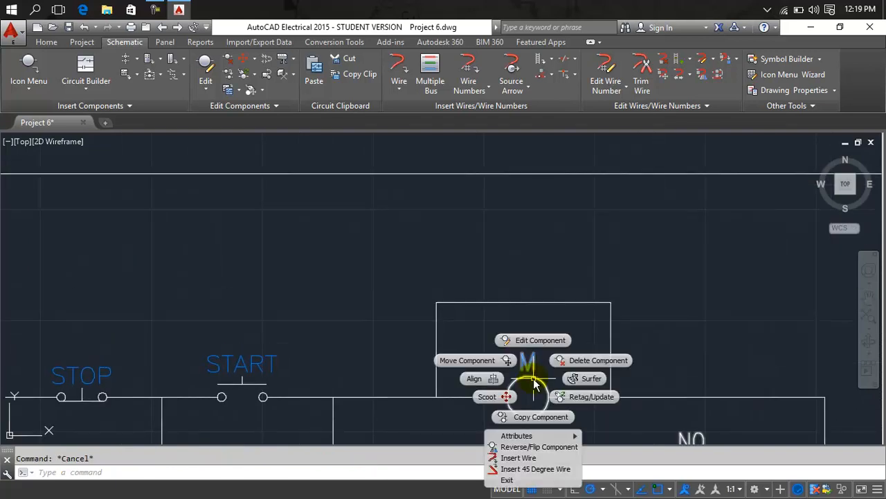
pyautogui.click(534, 416)
pyautogui.scroll(5, 530, 301)
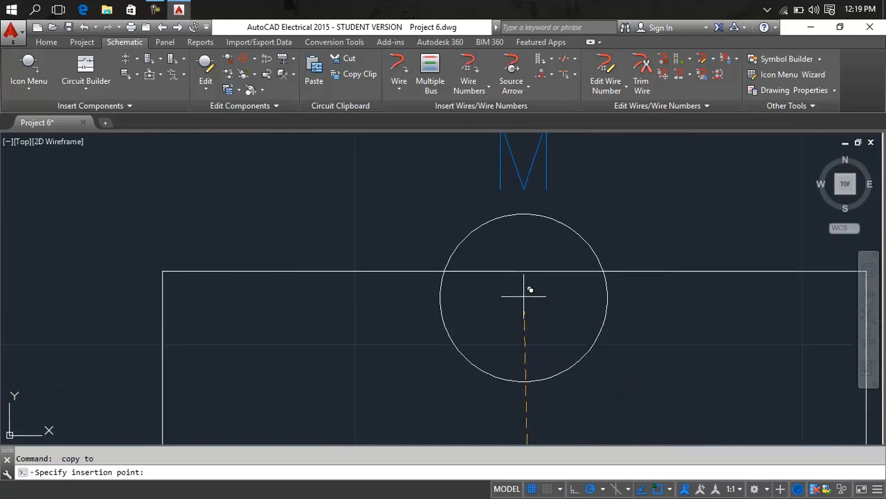
pyautogui.click(532, 273)
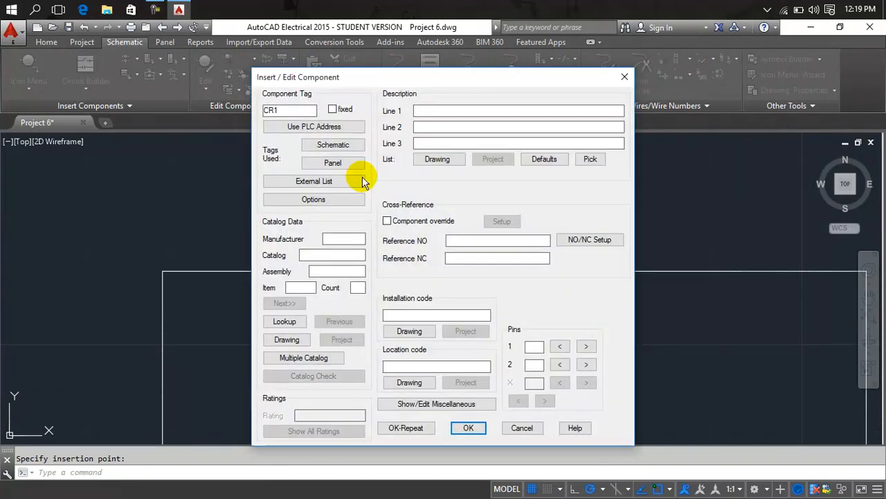
pyautogui.doubleClick(290, 111)
pyautogui.write('M')
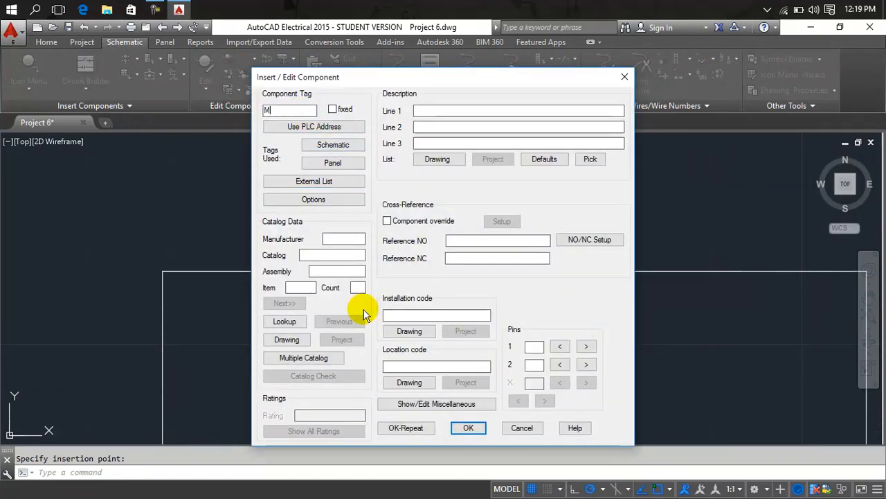
pyautogui.click(459, 424)
pyautogui.scroll(-6, 532, 270)
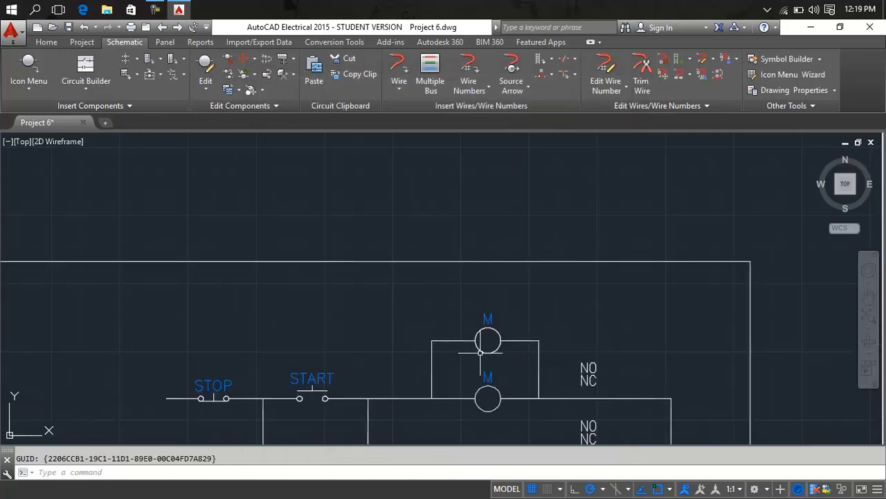
# Change the TAG1 attribute of the coil on the loop's top line to TRI
pyautogui.scroll(5, 650, 286)
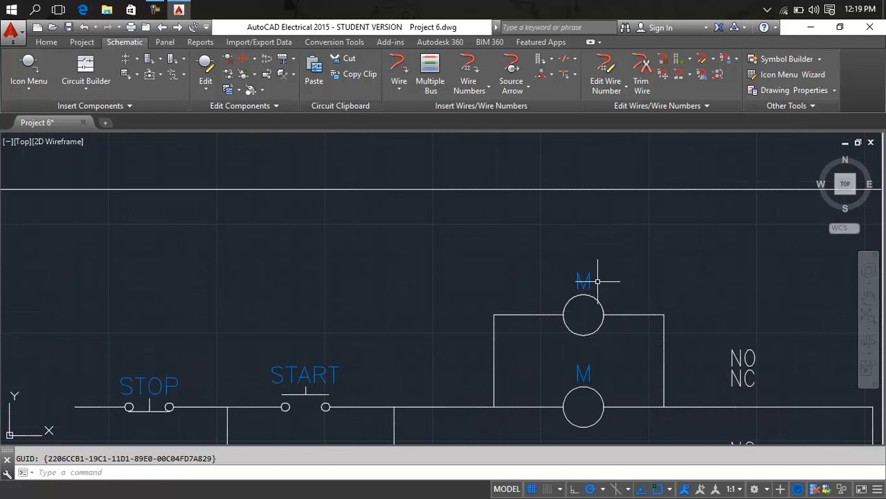
pyautogui.click(600, 281)
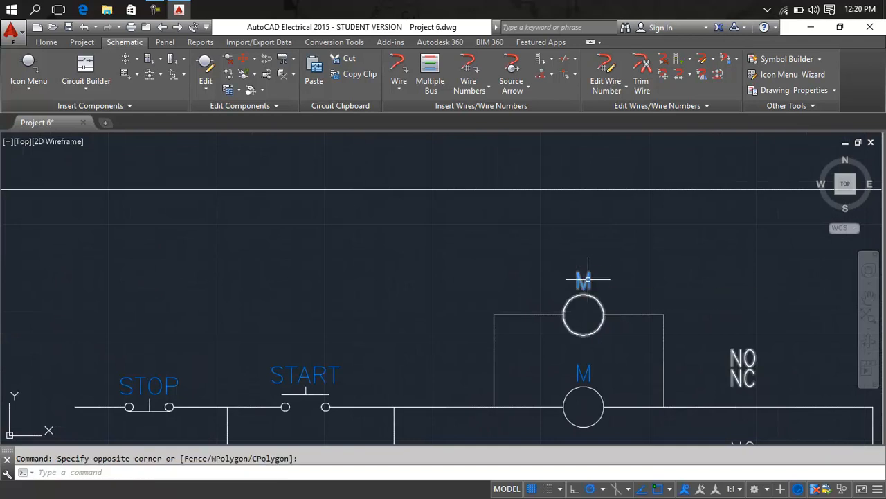
pyautogui.doubleClick(586, 279)
pyautogui.doubleClick(452, 313)
pyautogui.write('TRI')
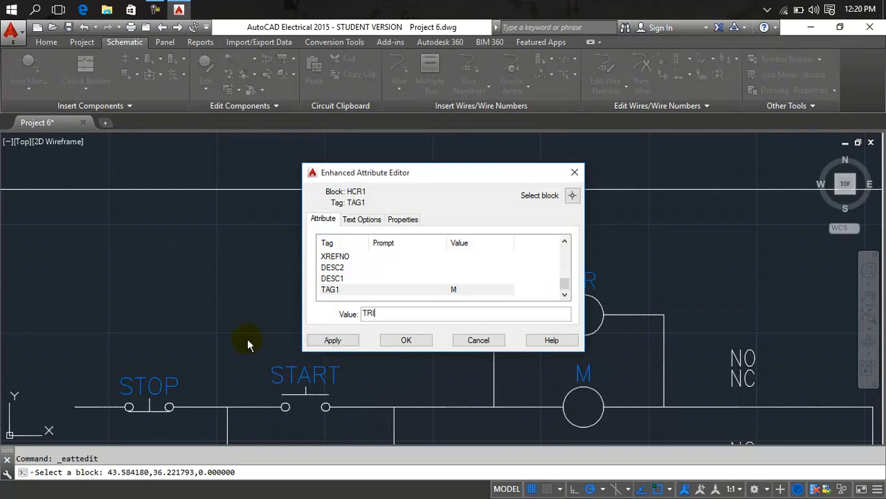
pyautogui.click(406, 339)
# Correct the last character of the upper coil's tag so that it reads TR1
pyautogui.scroll(-2, 471, 332)
pyautogui.scroll(-2, 471, 332)
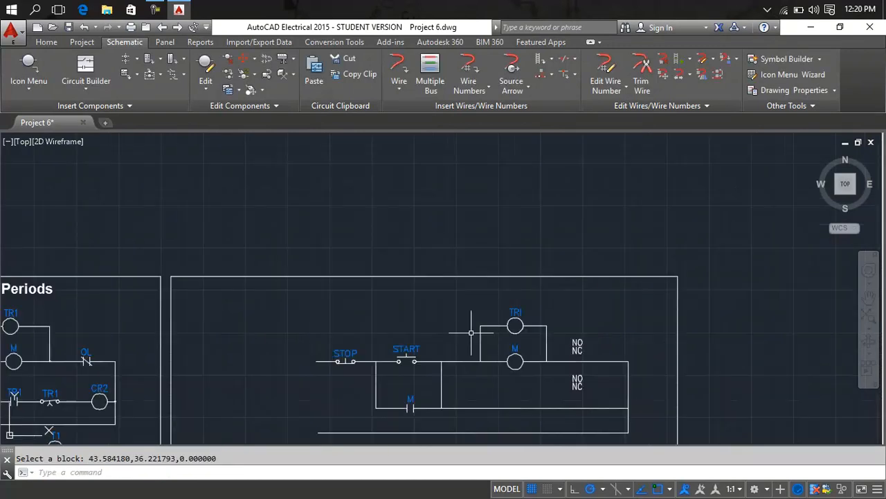
pyautogui.scroll(5, 479, 330)
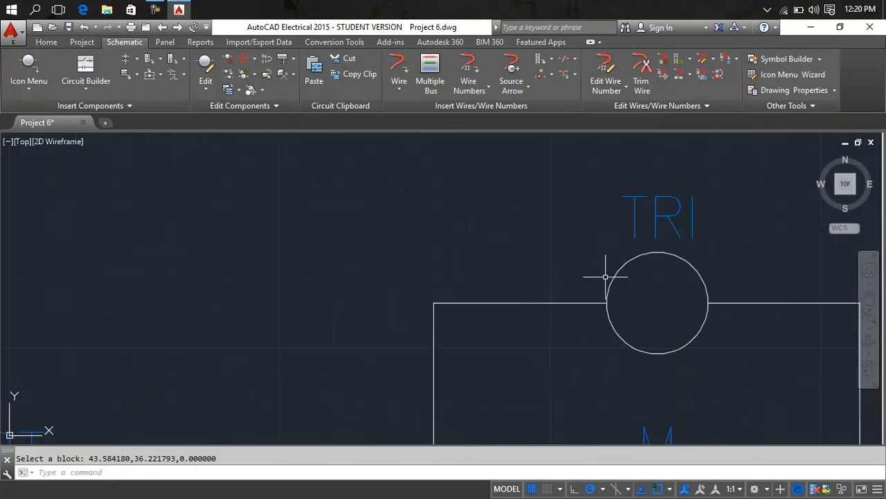
pyautogui.click(676, 222)
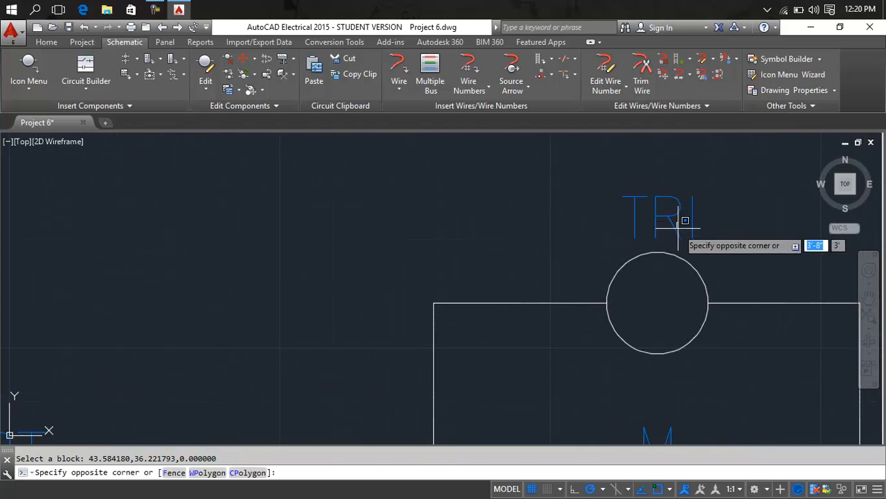
pyautogui.click(678, 226)
pyautogui.doubleClick(678, 233)
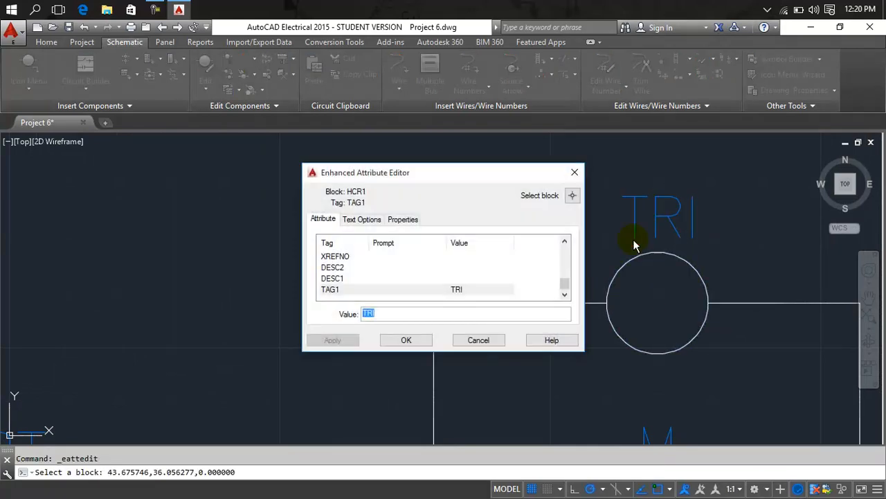
pyautogui.click(429, 317)
pyautogui.press('BackSpace')
pyautogui.write('1')
pyautogui.click(409, 342)
# Hide the NO and NC cross-reference attributes of both the TR1 coil and the M coil
pyautogui.scroll(-6, 616, 297)
pyautogui.moveTo(617, 297); pyautogui.dragTo(423, 232, button='middle')
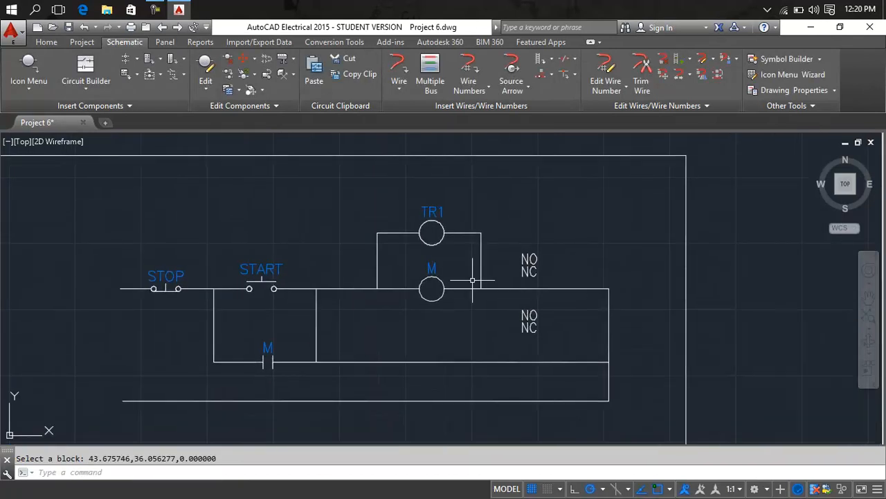
pyautogui.rightClick(434, 217)
pyautogui.moveTo(443, 272)
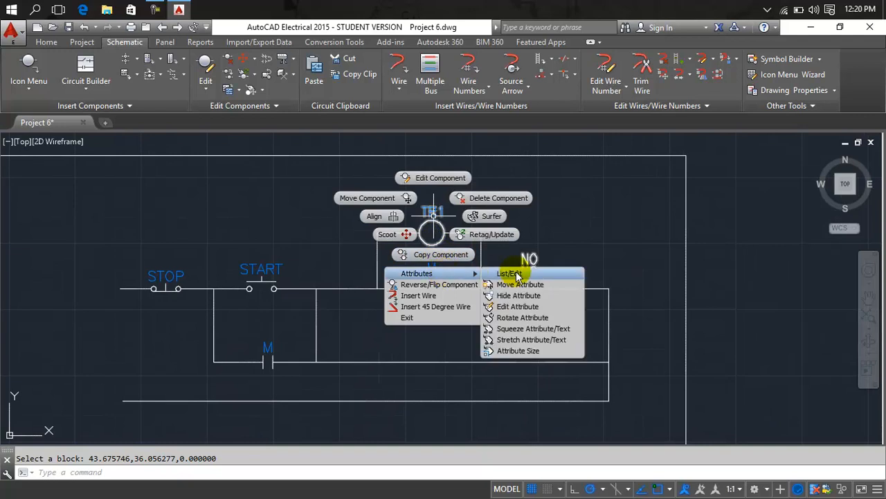
pyautogui.click(530, 296)
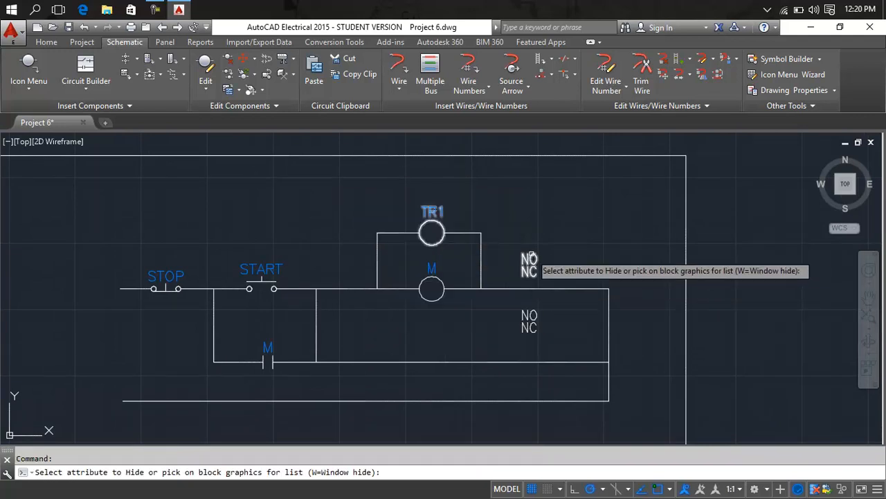
pyautogui.click(530, 258)
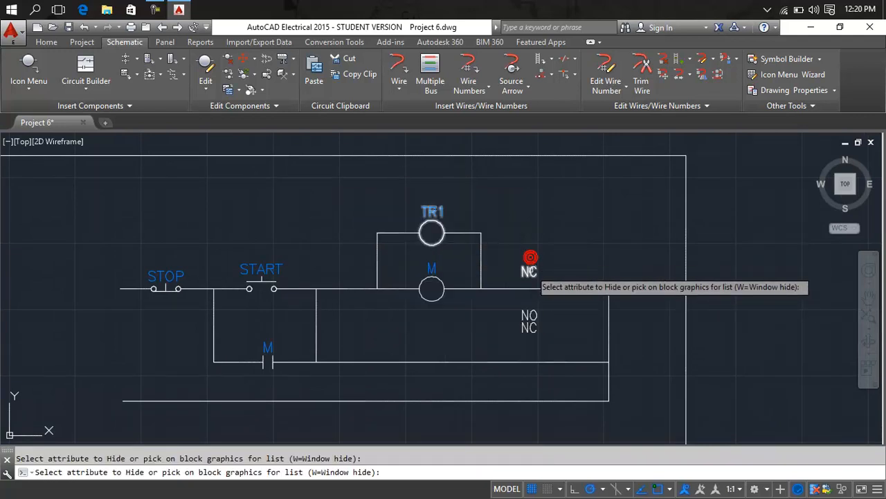
pyautogui.click(528, 316)
pyautogui.click(527, 328)
pyautogui.rightClick(526, 336)
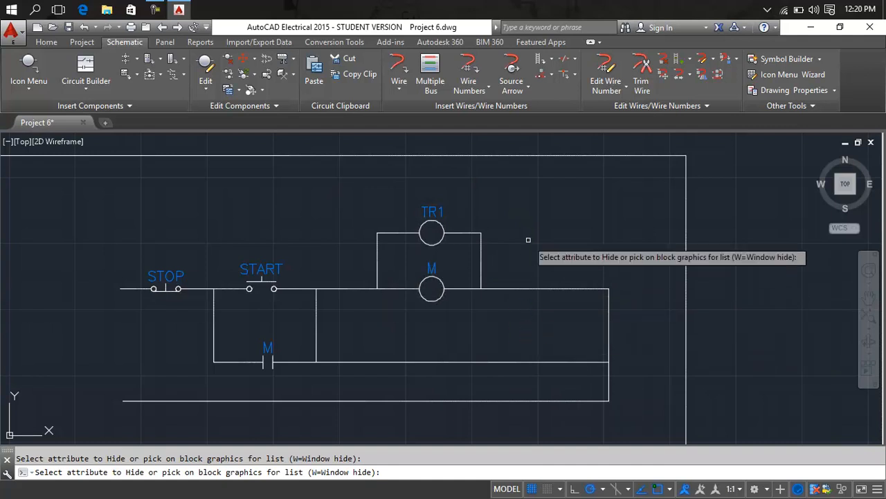
# Insert a Relay NC Contact on the START rung between the parallel coil loop and the right end of the rung
pyautogui.scroll(-5, 528, 239)
pyautogui.moveTo(396, 264); pyautogui.dragTo(354, 283, button='middle')
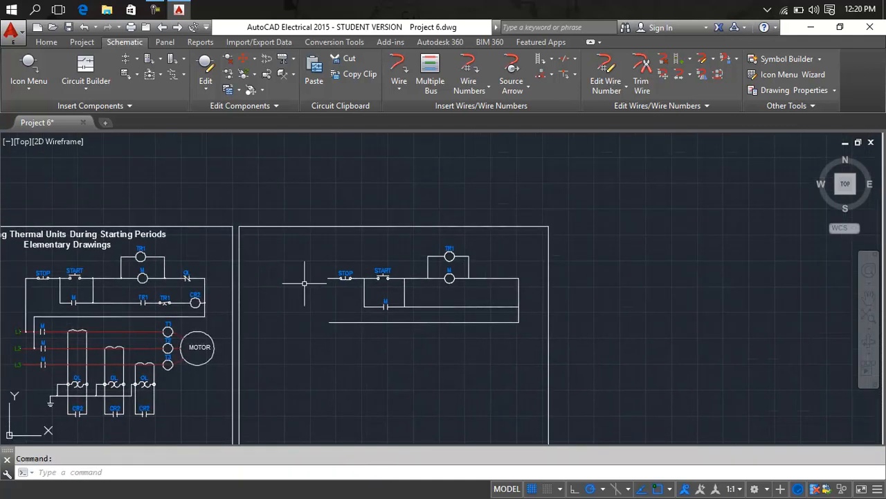
pyautogui.scroll(2, 191, 287)
pyautogui.moveTo(703, 274); pyautogui.dragTo(603, 289, button='middle')
pyautogui.scroll(3, 596, 287)
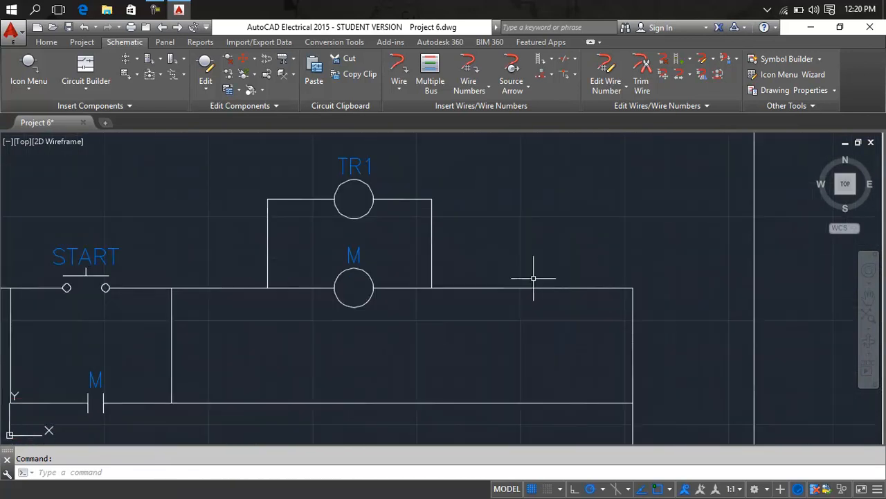
pyautogui.click(27, 70)
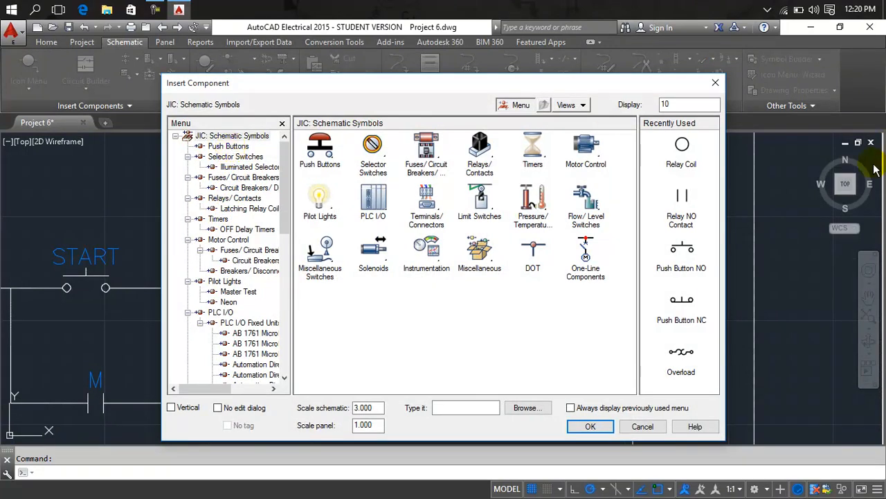
pyautogui.click(228, 147)
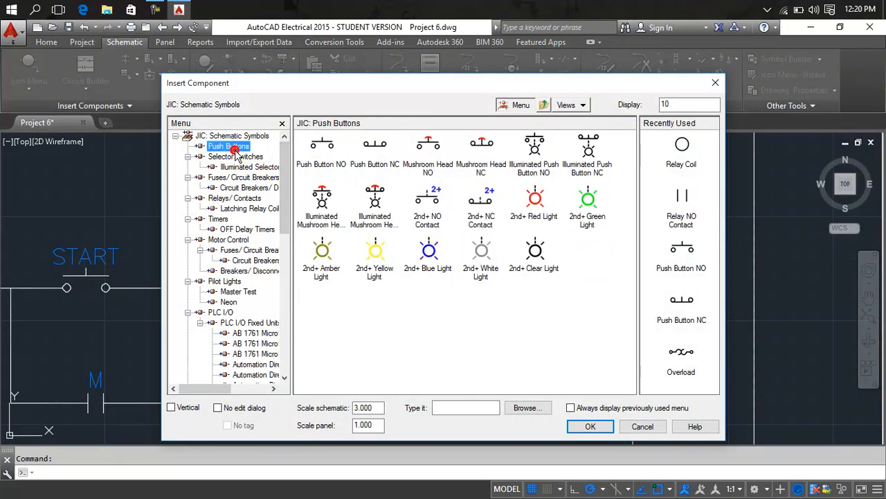
pyautogui.click(236, 157)
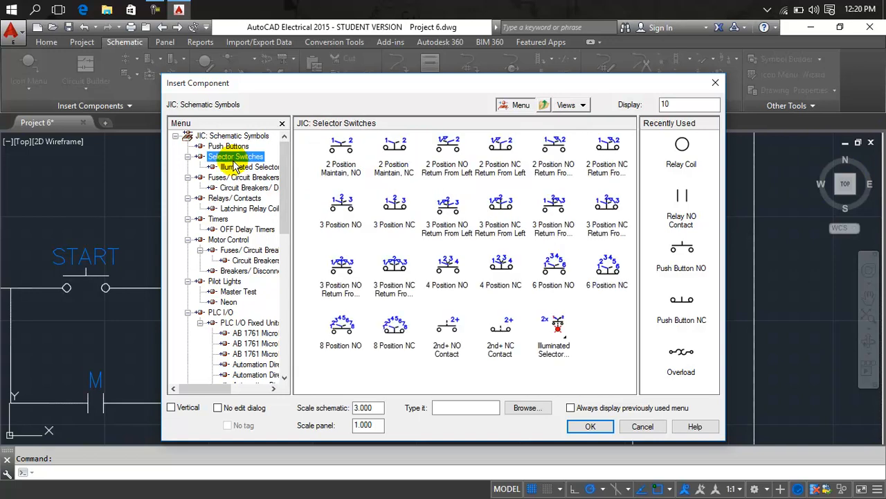
pyautogui.click(236, 167)
pyautogui.press('Down')
pyautogui.press('Down')
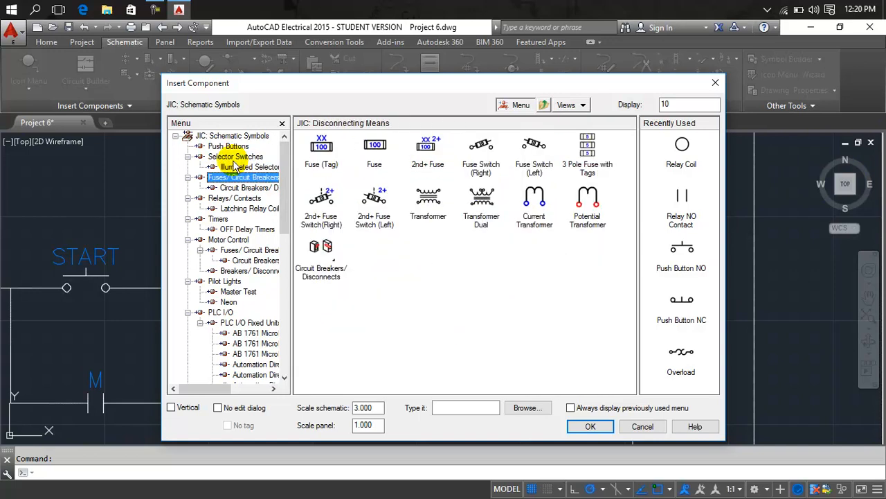
pyautogui.press('Down')
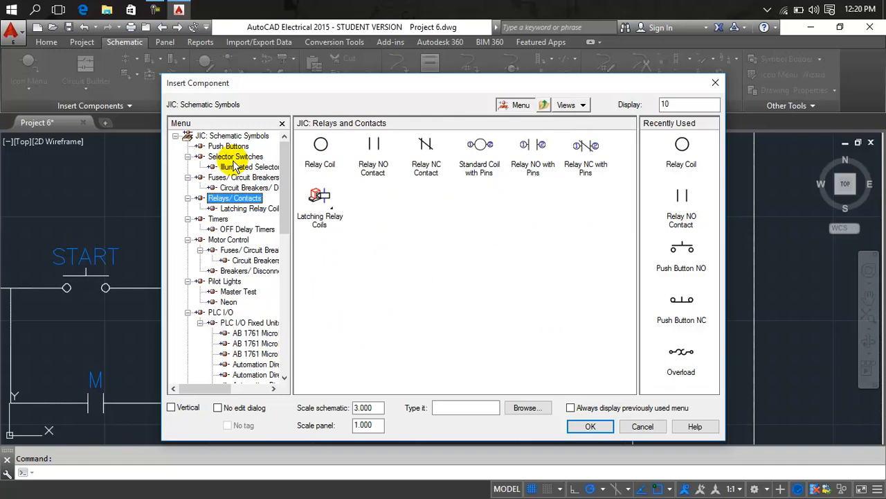
pyautogui.click(426, 154)
pyautogui.scroll(-3, 473, 230)
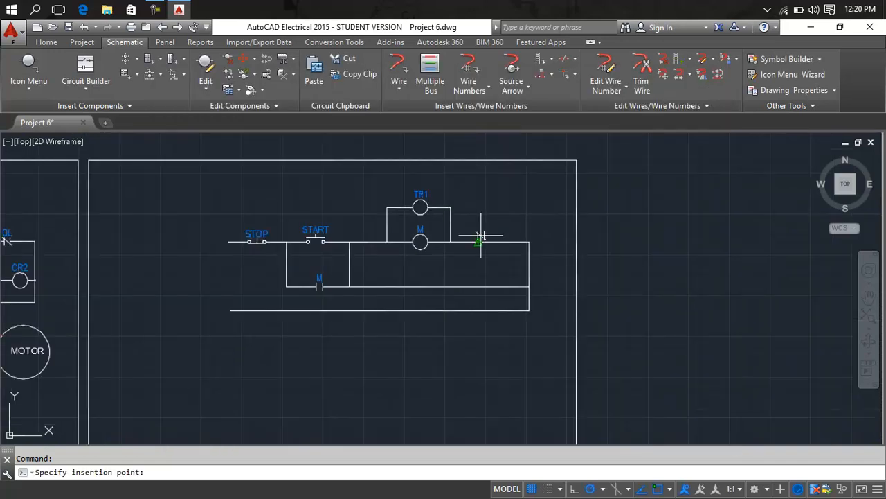
pyautogui.scroll(2, 481, 237)
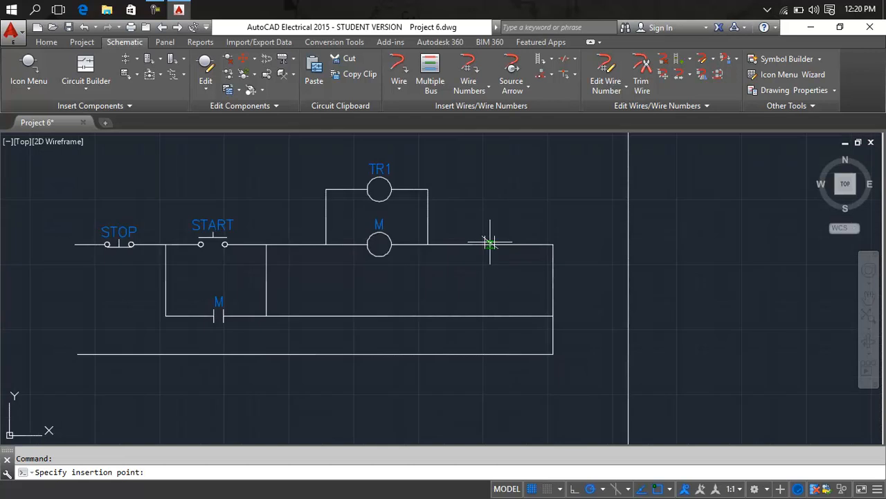
pyautogui.scroll(5, 491, 244)
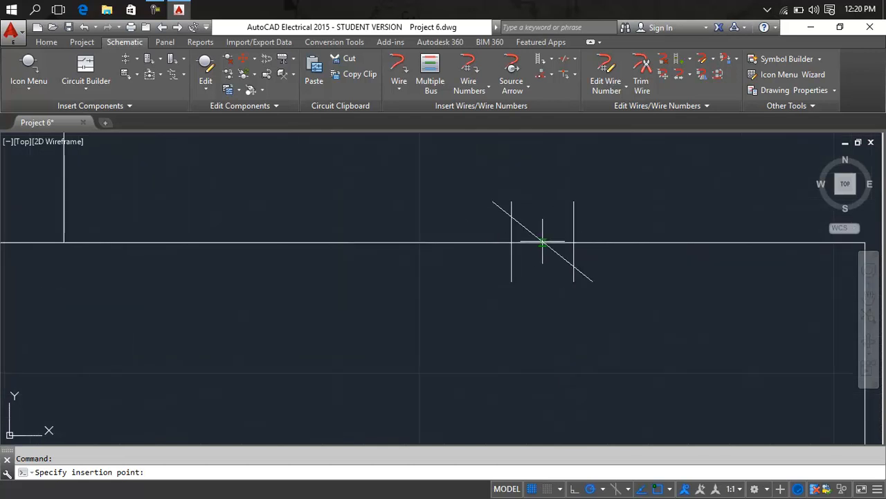
pyautogui.click(543, 242)
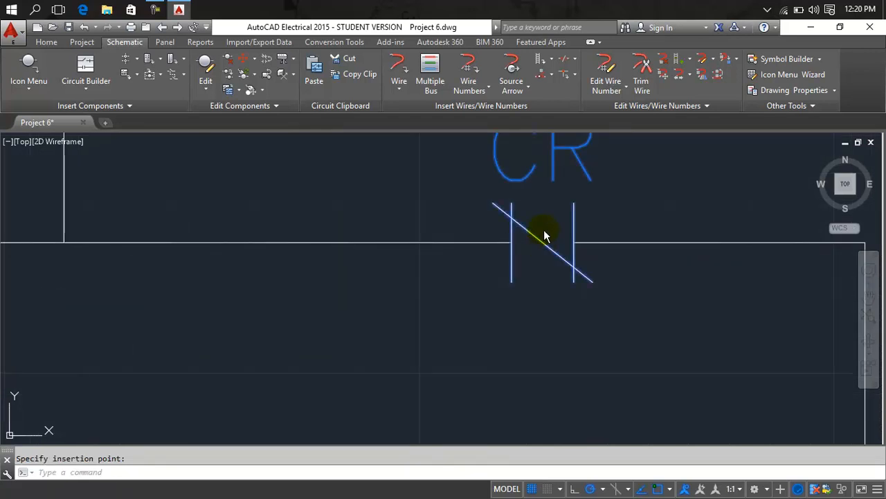
# Give the newly inserted normally closed contact the component tag NC
pyautogui.moveTo(300, 162); pyautogui.dragTo(246, 163)
pyautogui.write('NC')
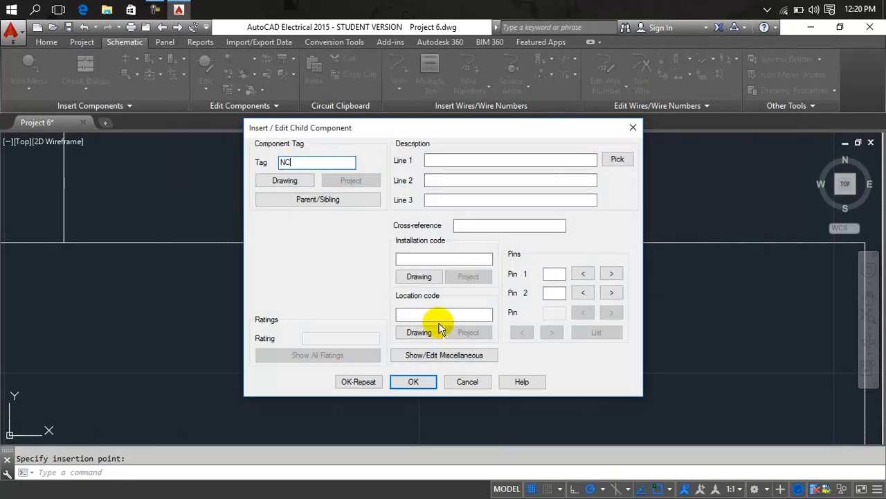
pyautogui.click(415, 382)
pyautogui.scroll(-4, 423, 328)
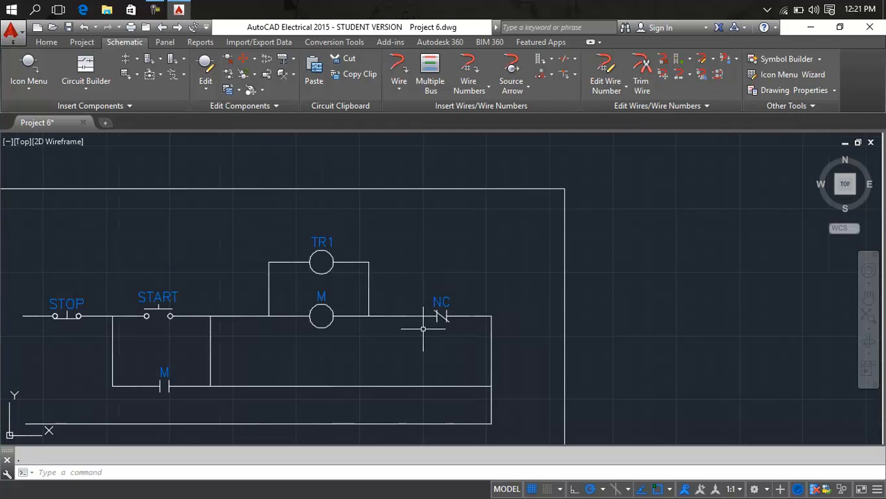
# Change the TAG2 attribute of the normally closed contact after coil M to OL
pyautogui.scroll(-2, 423, 328)
pyautogui.moveTo(423, 328); pyautogui.dragTo(492, 249, button='middle')
pyautogui.scroll(5, 500, 241)
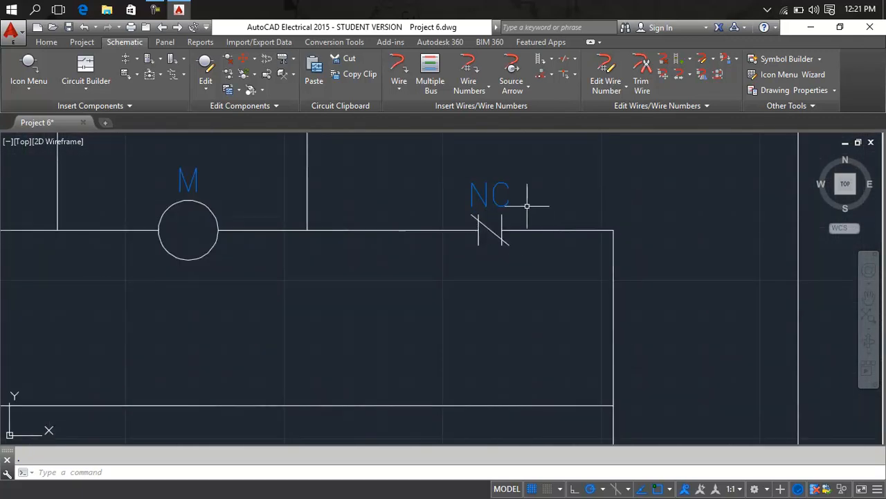
pyautogui.click(502, 202)
pyautogui.click(501, 202)
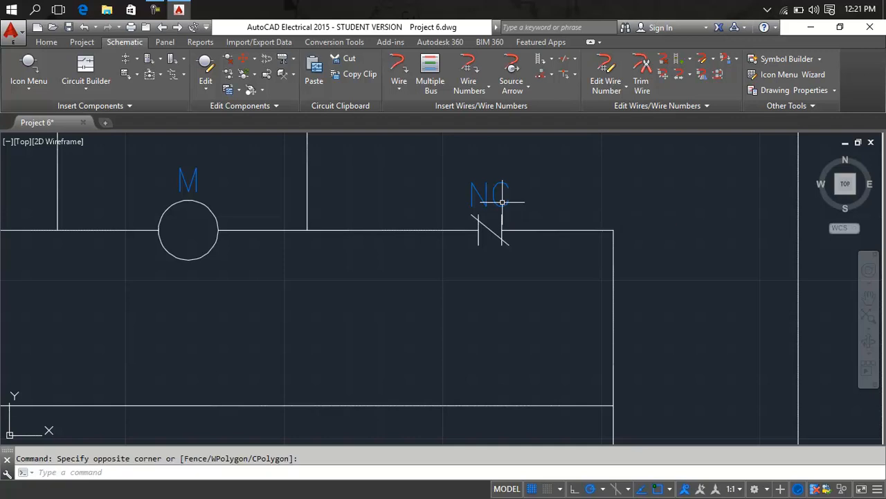
pyautogui.click(501, 205)
pyautogui.doubleClick(500, 205)
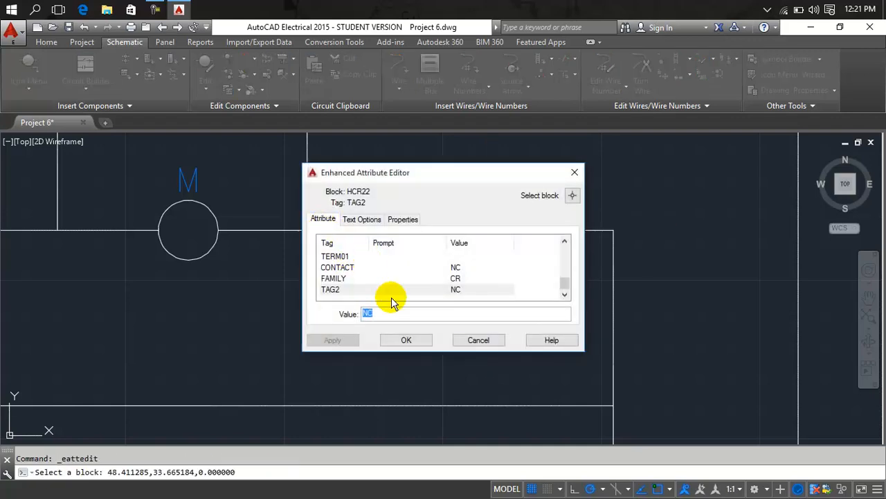
pyautogui.doubleClick(391, 313)
pyautogui.write('OL')
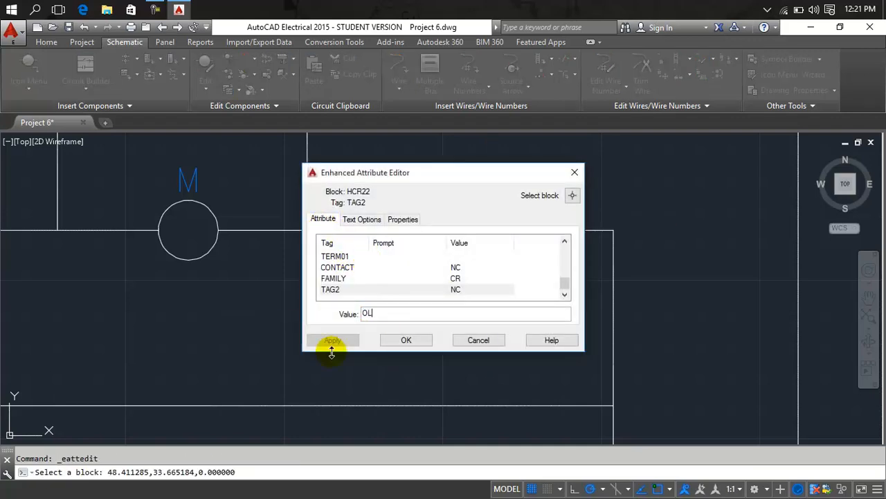
pyautogui.click(407, 340)
pyautogui.scroll(-6, 578, 287)
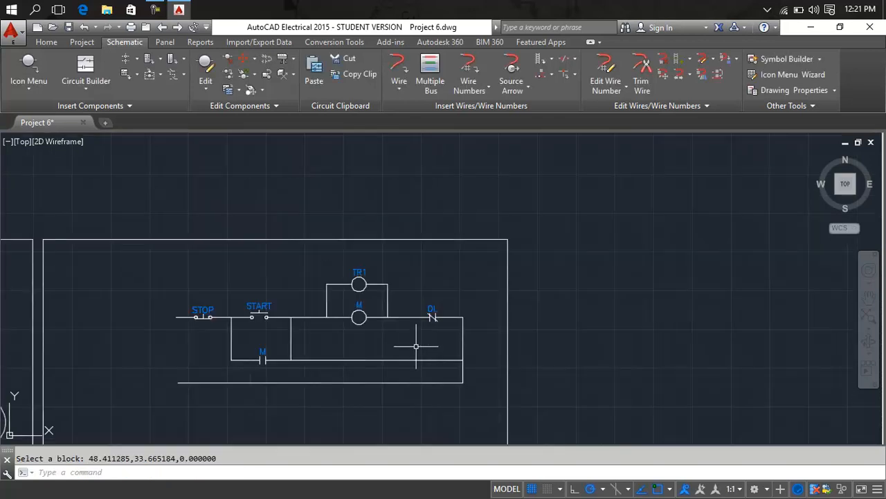
# Copy the TR1 coil to the right end of the M contact's rung and tag the copy CR2
pyautogui.moveTo(579, 286); pyautogui.dragTo(526, 280, button='middle')
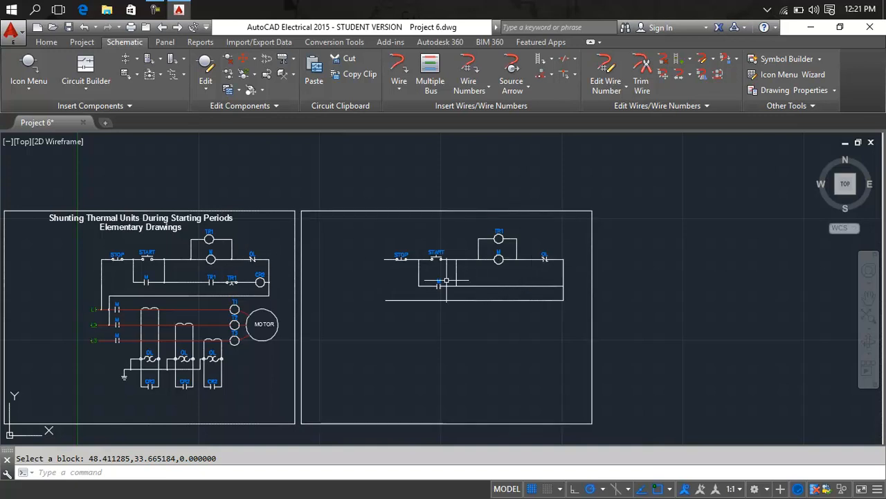
pyautogui.scroll(2, 258, 283)
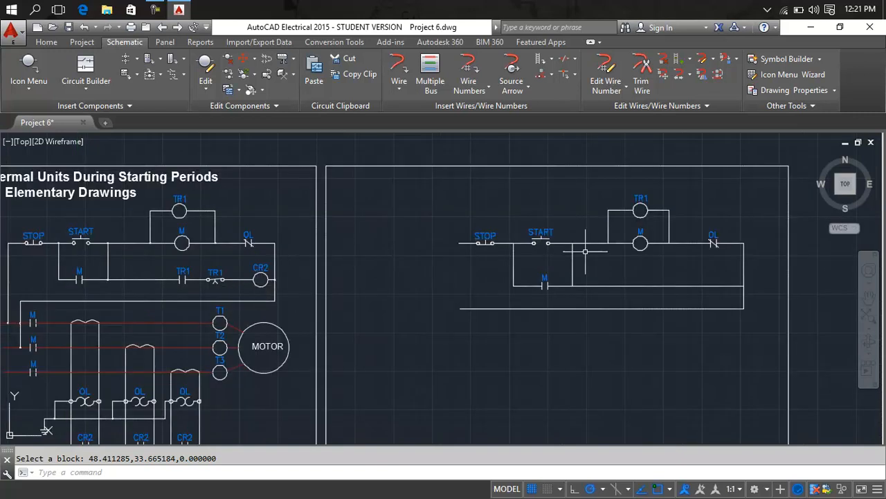
pyautogui.rightClick(642, 221)
pyautogui.click(643, 255)
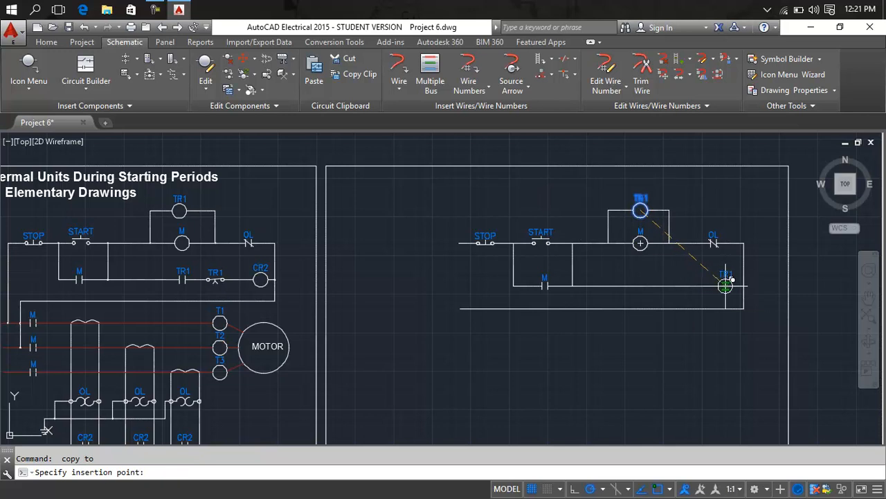
pyautogui.click(726, 286)
pyautogui.click(307, 112)
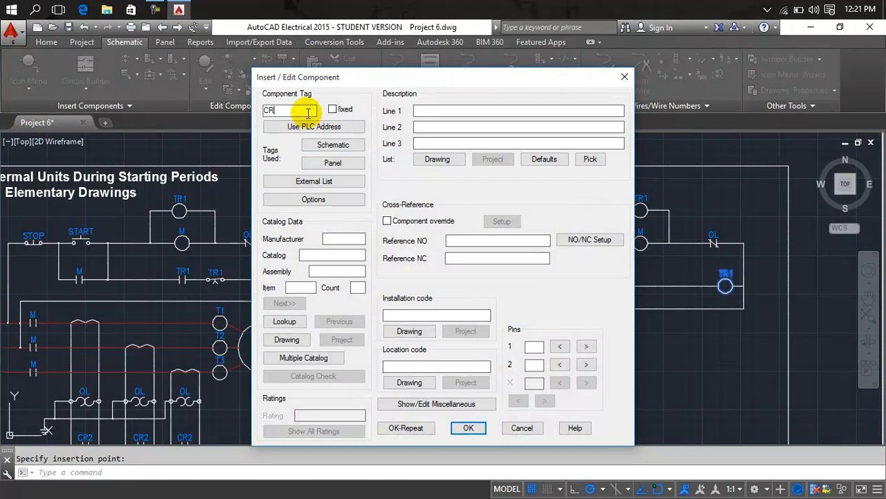
pyautogui.write('2')
pyautogui.click(467, 428)
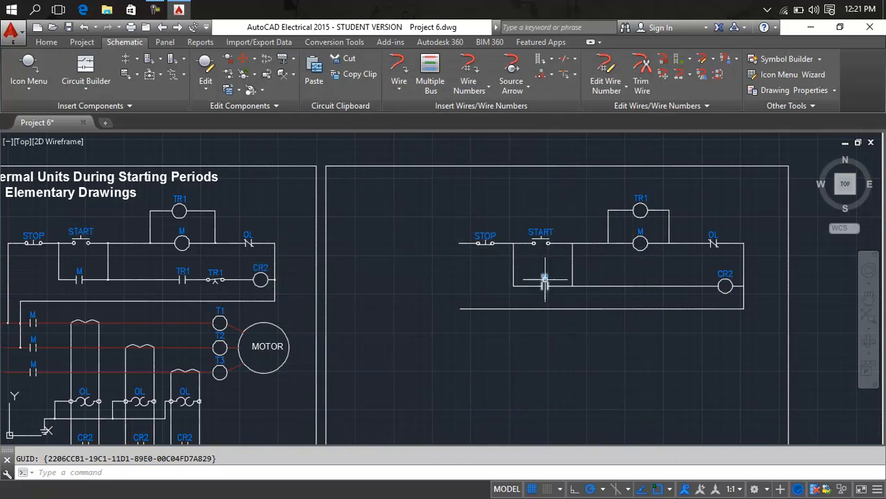
# Copy the M contact onto the same rung between M and the CR2 coil and tag the copy TR1
pyautogui.rightClick(547, 286)
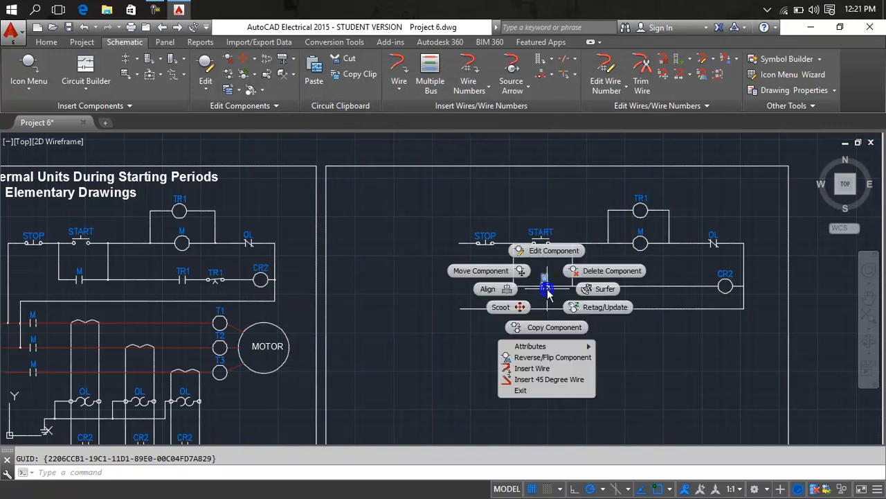
pyautogui.click(546, 326)
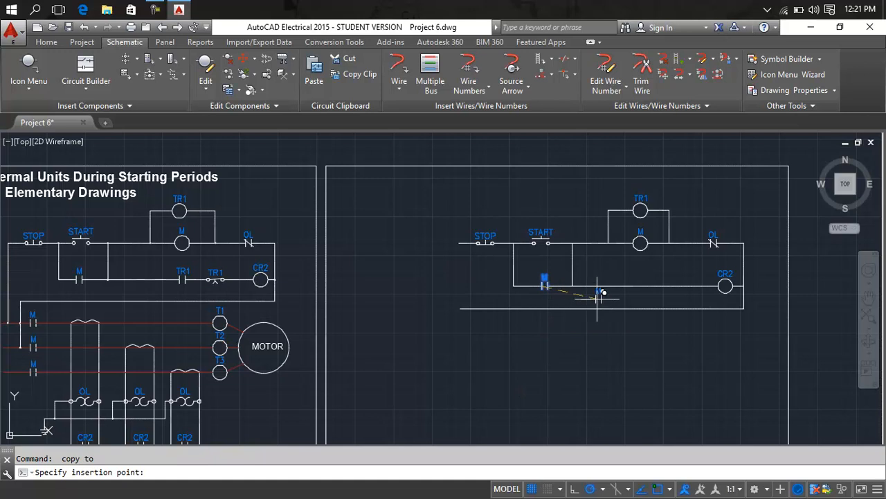
pyautogui.click(643, 285)
pyautogui.click(318, 163)
pyautogui.write('TR1')
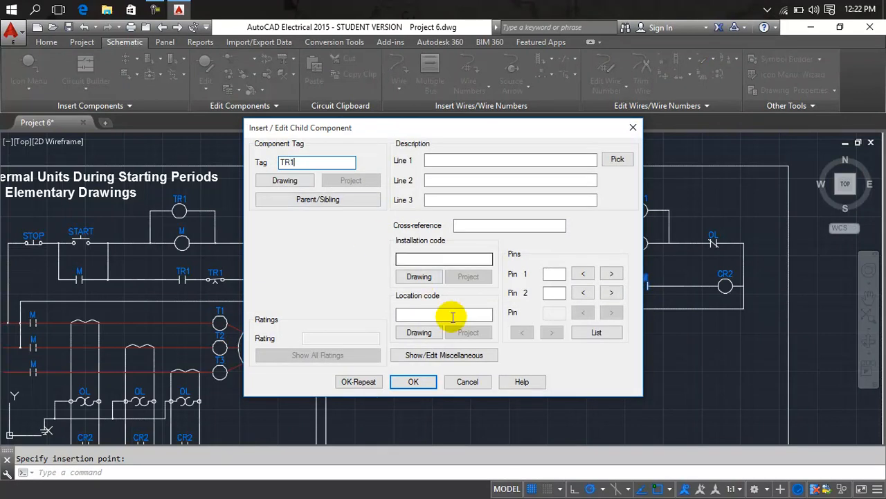
pyautogui.click(413, 381)
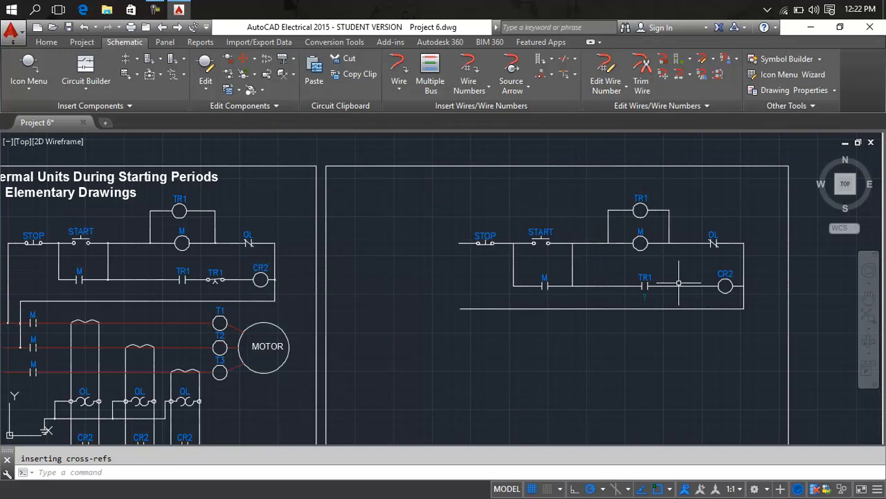
# Insert an ON Delay NC - TO timer contact on the lower rung between the TR1 contact and the CR2 coil
pyautogui.scroll(2, 679, 283)
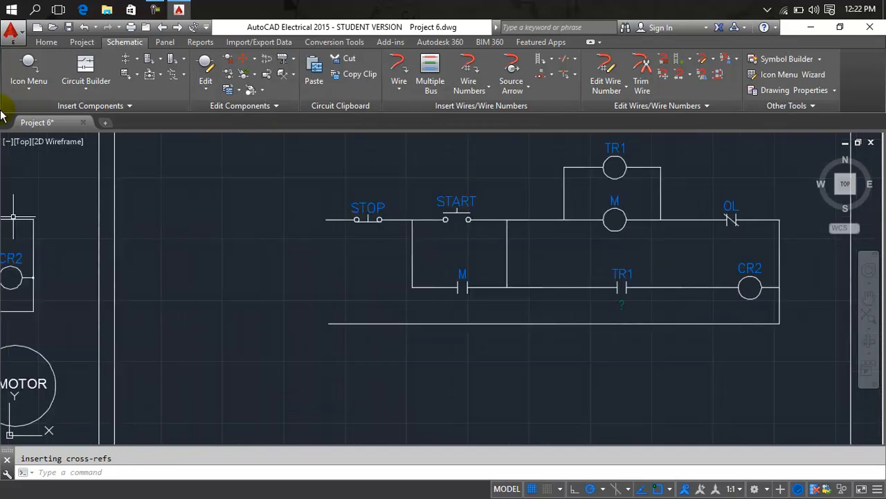
pyautogui.click(29, 66)
pyautogui.click(232, 198)
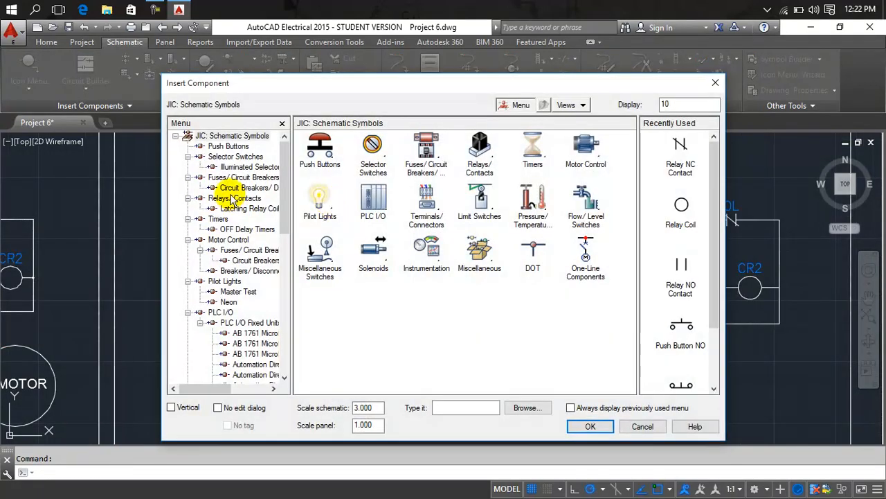
pyautogui.click(232, 207)
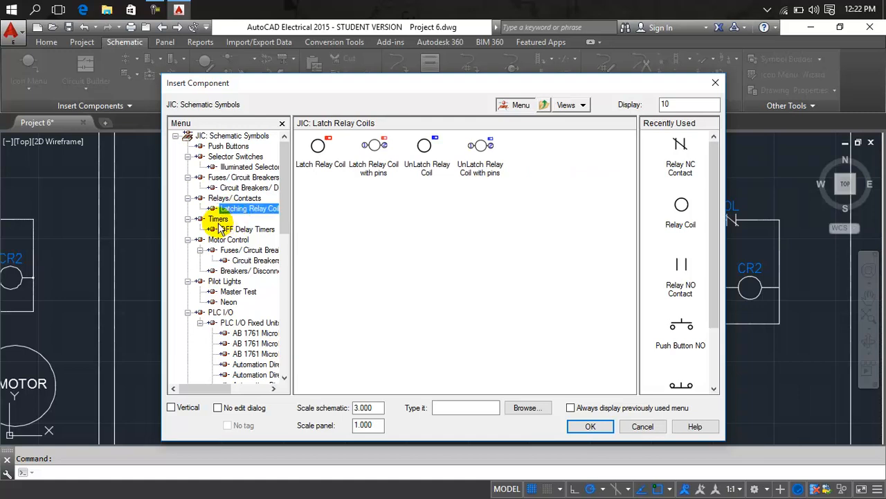
pyautogui.click(218, 218)
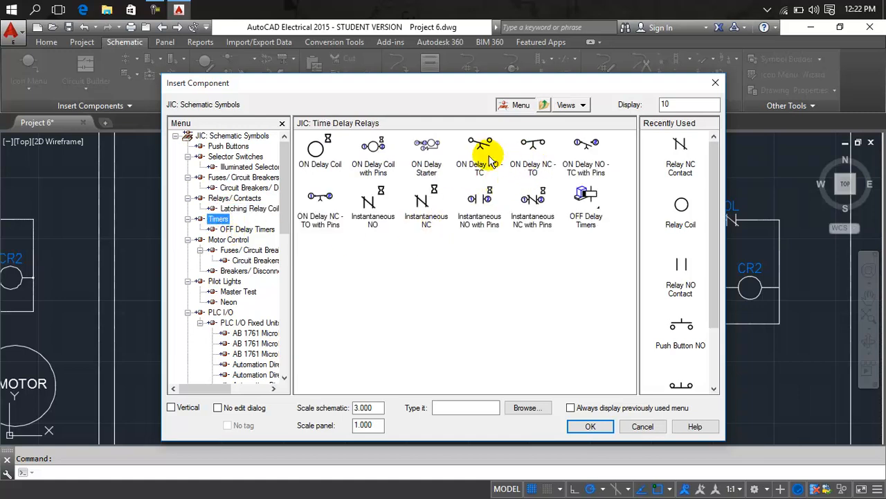
pyautogui.click(530, 153)
pyautogui.scroll(-2, 598, 288)
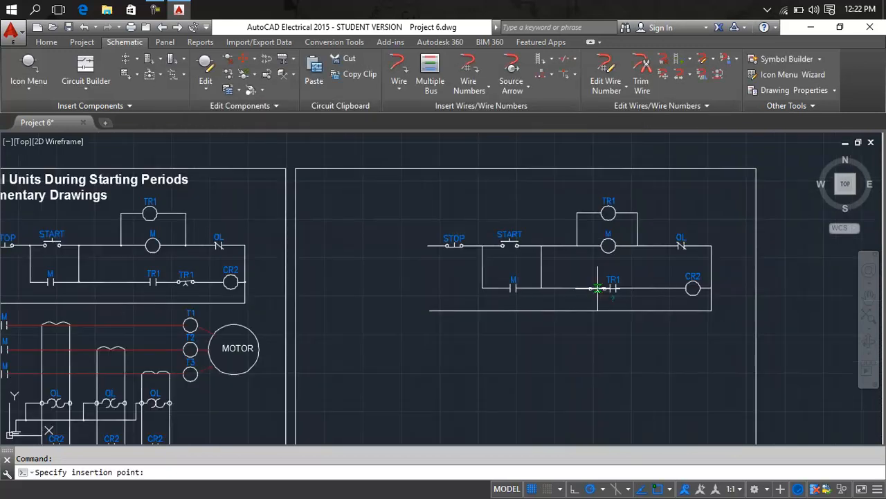
pyautogui.scroll(-2, 598, 288)
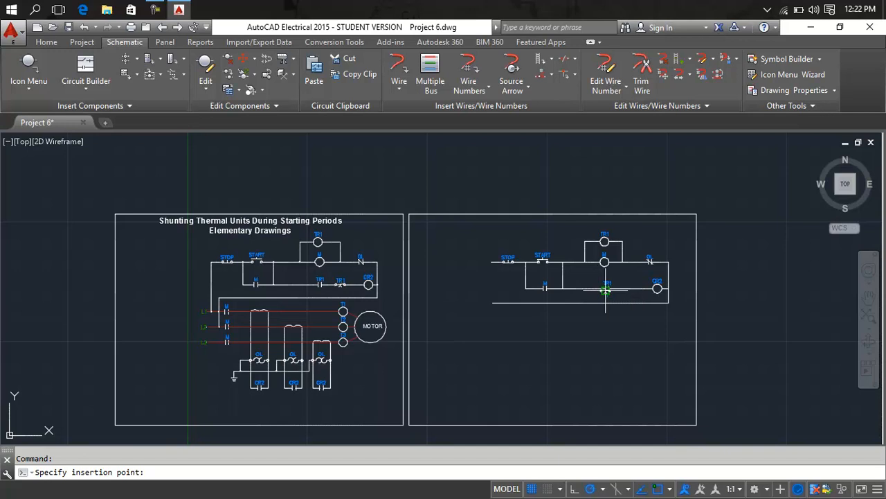
pyautogui.scroll(2, 606, 289)
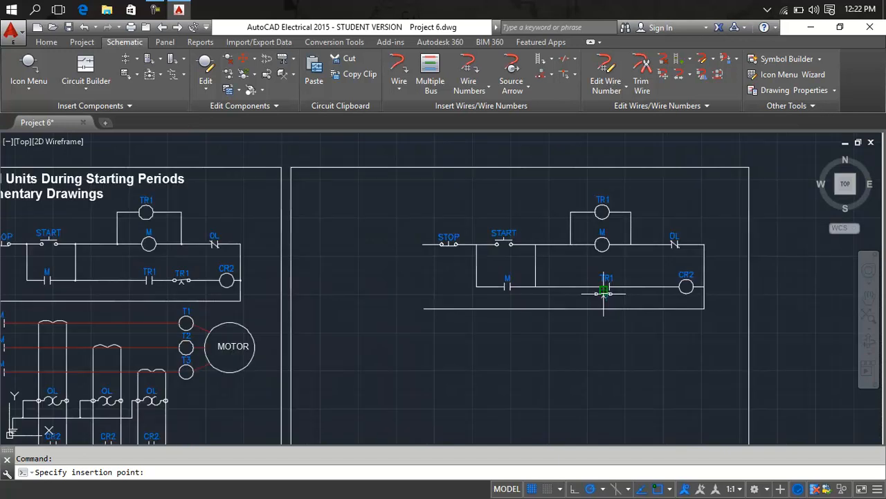
pyautogui.click(649, 291)
# Tag the inserted ON Delay NC timer contact as TR1
pyautogui.click(315, 165)
pyautogui.moveTo(314, 165); pyautogui.dragTo(257, 161)
pyautogui.write('TR1')
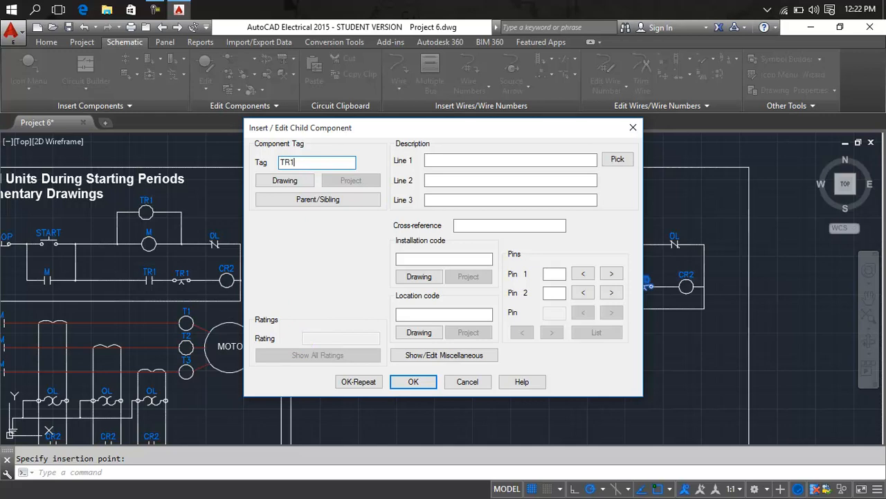
pyautogui.click(414, 382)
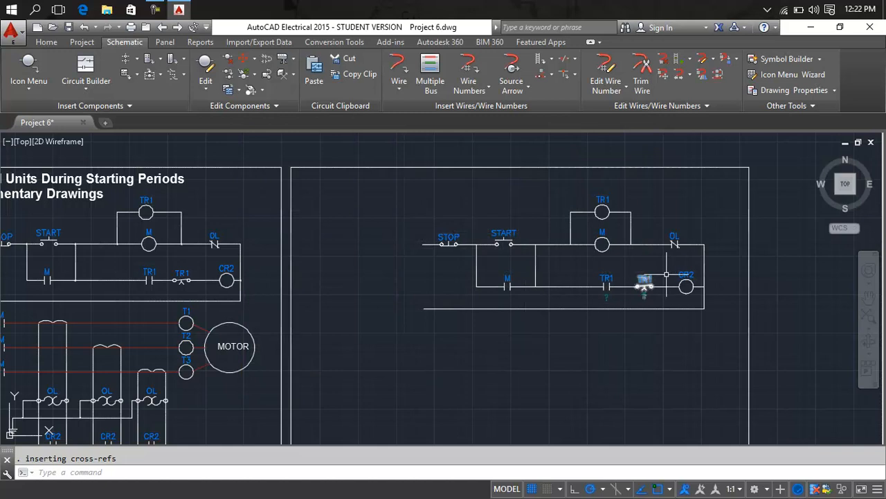
# Hide the question-mark cross-reference attributes below both TR1 contacts on the lower rung
pyautogui.scroll(2, 644, 284)
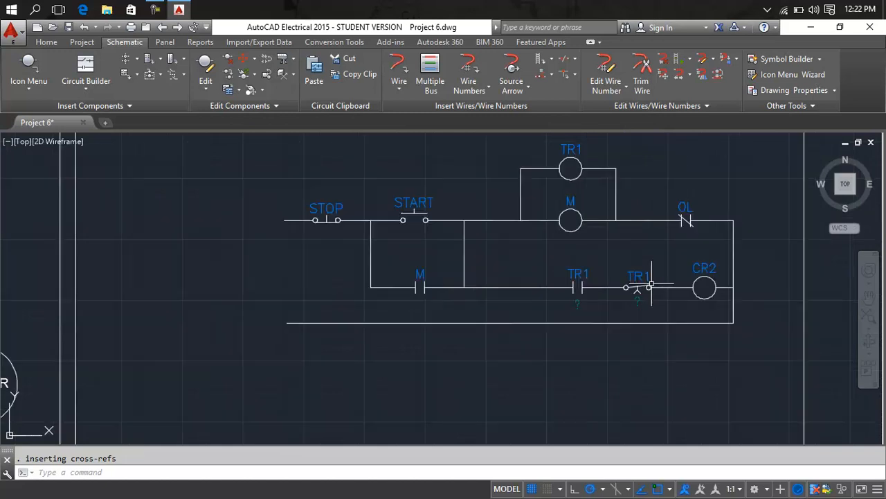
pyautogui.rightClick(637, 285)
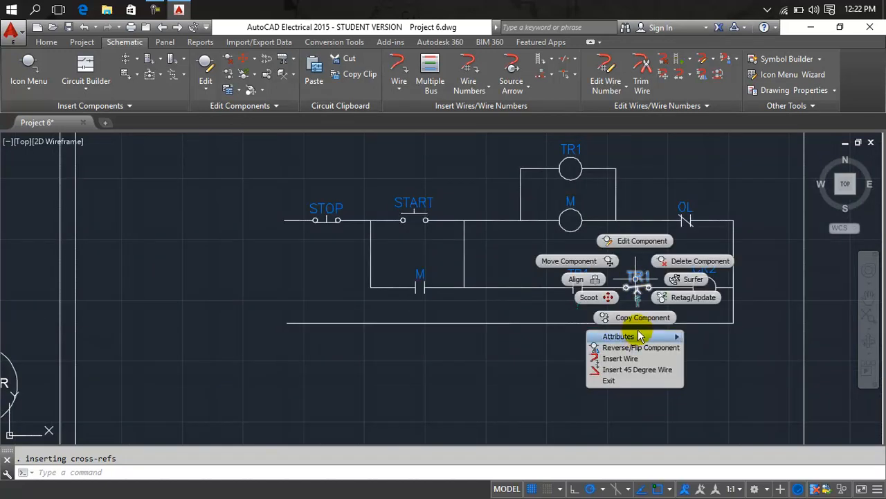
pyautogui.moveTo(674, 339)
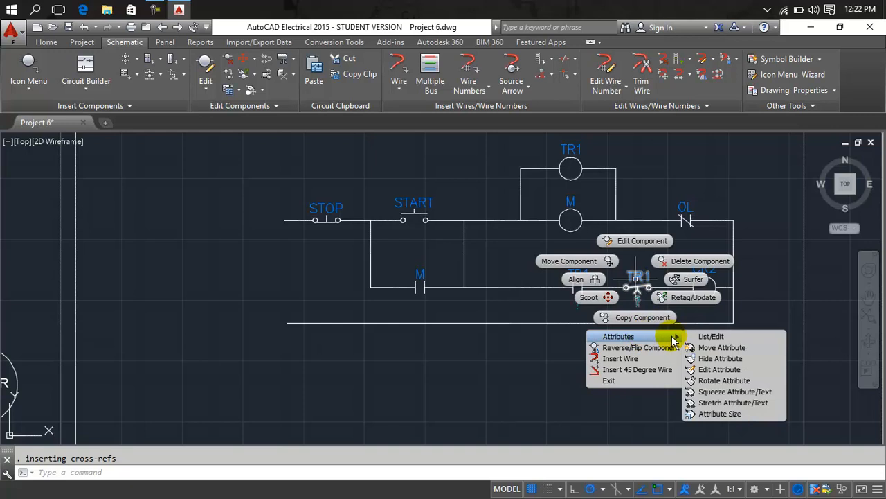
pyautogui.click(718, 358)
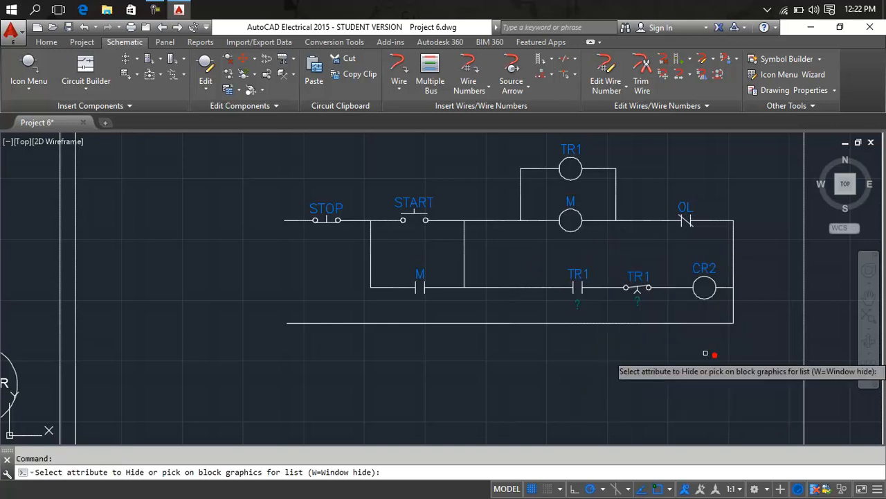
pyautogui.click(637, 298)
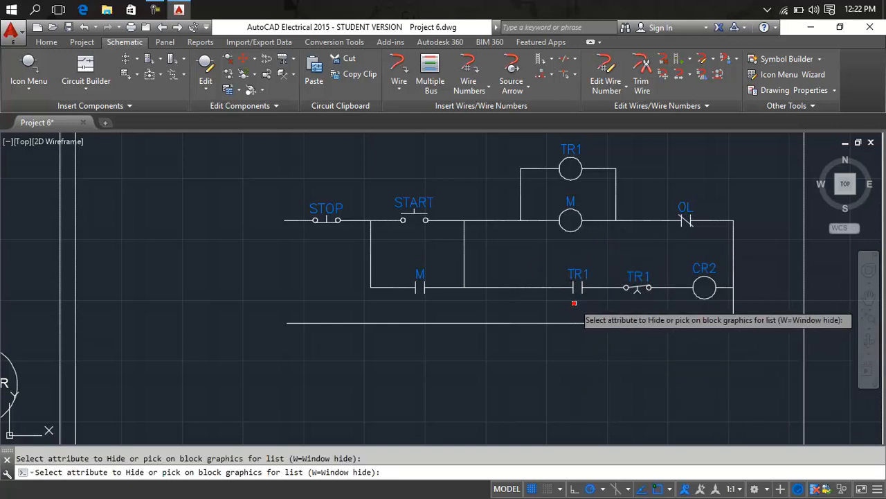
pyautogui.press('Return')
# Draw a vertical line from the open end of the STOP rung down past the control circuit's lower wire
pyautogui.scroll(-2, 534, 368)
pyautogui.moveTo(534, 368); pyautogui.dragTo(620, 340, button='middle')
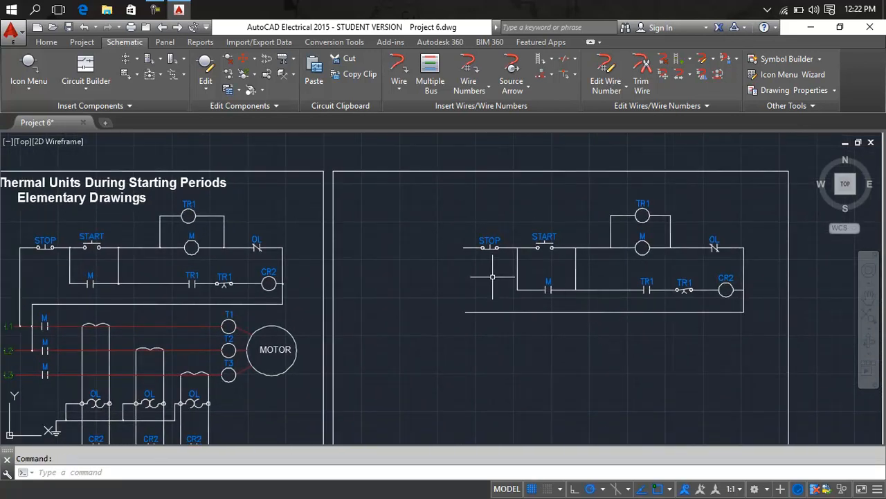
pyautogui.scroll(-2, 536, 312)
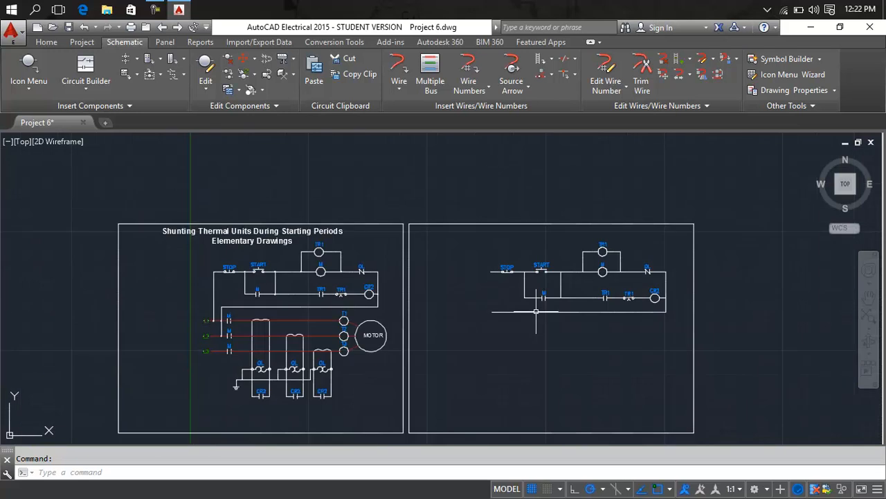
pyautogui.moveTo(536, 311); pyautogui.dragTo(527, 275, button='middle')
pyautogui.scroll(2, 515, 276)
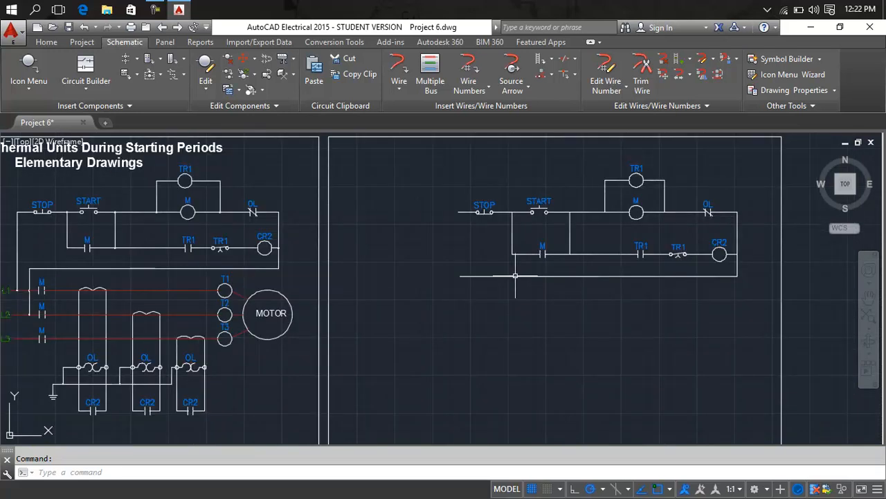
pyautogui.scroll(-2, 513, 276)
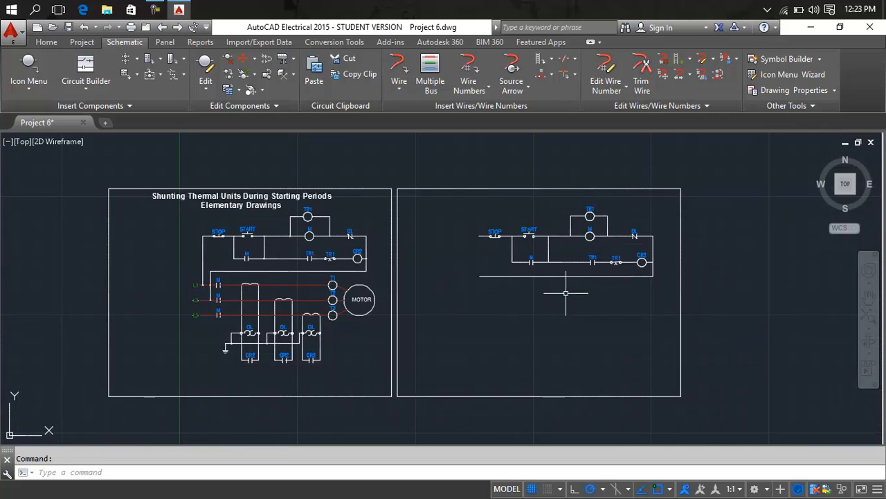
pyautogui.scroll(4, 502, 276)
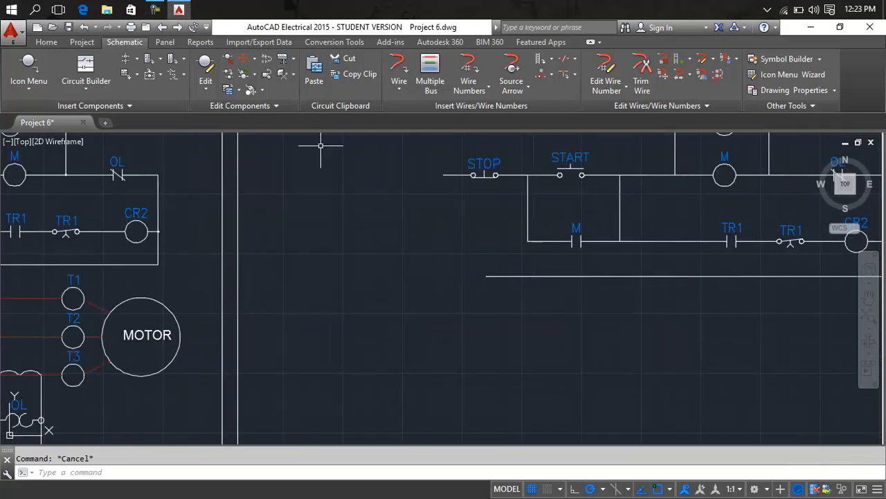
pyautogui.press('Return')
pyautogui.click(441, 175)
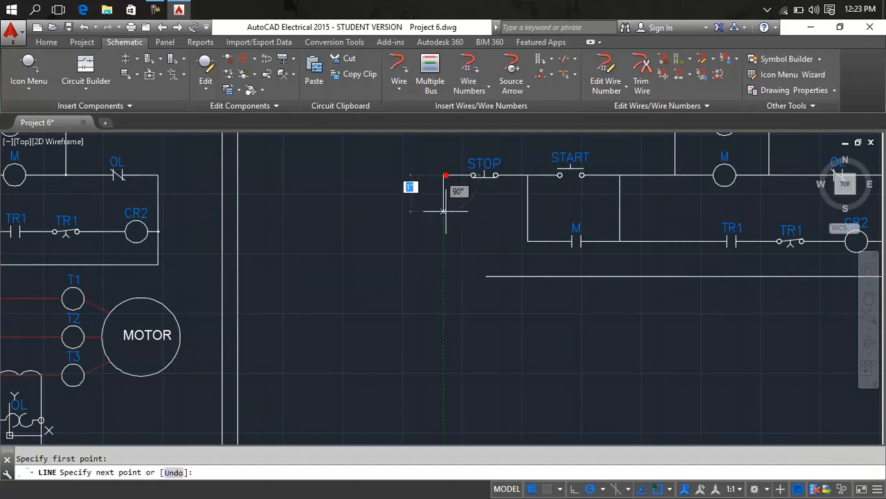
pyautogui.scroll(-3, 444, 288)
pyautogui.moveTo(444, 288); pyautogui.dragTo(479, 213, button='middle')
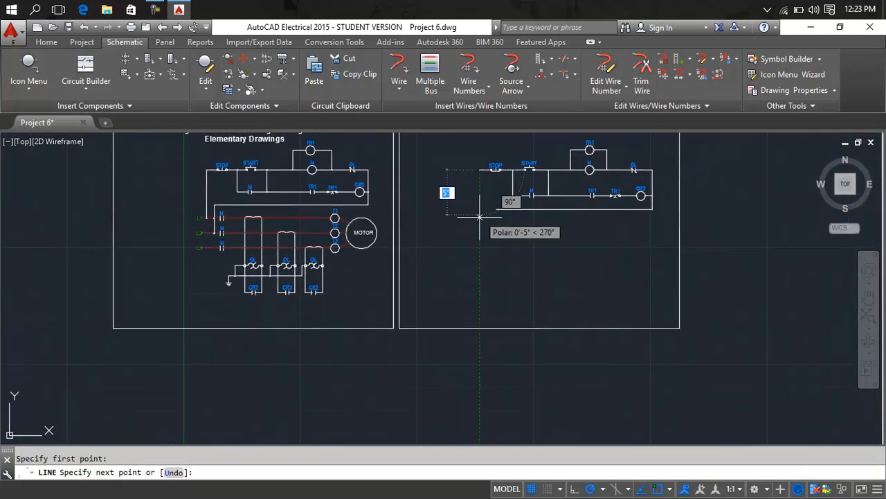
pyautogui.click(479, 283)
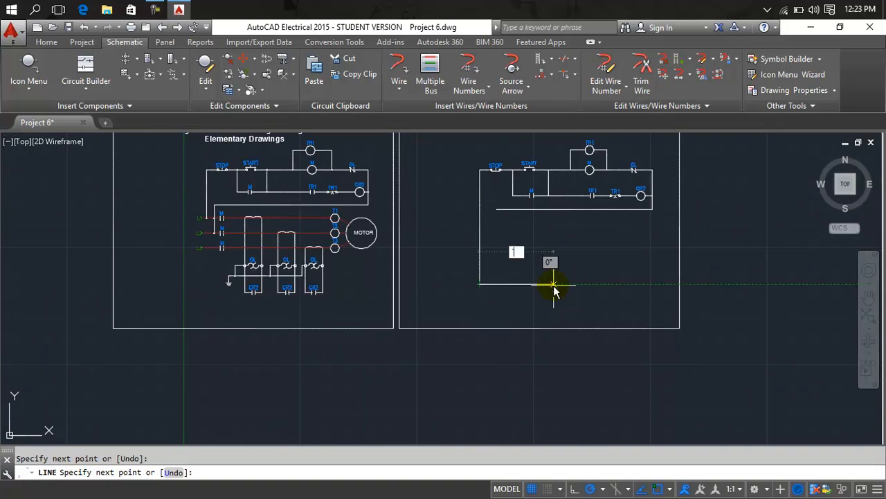
pyautogui.press('Escape')
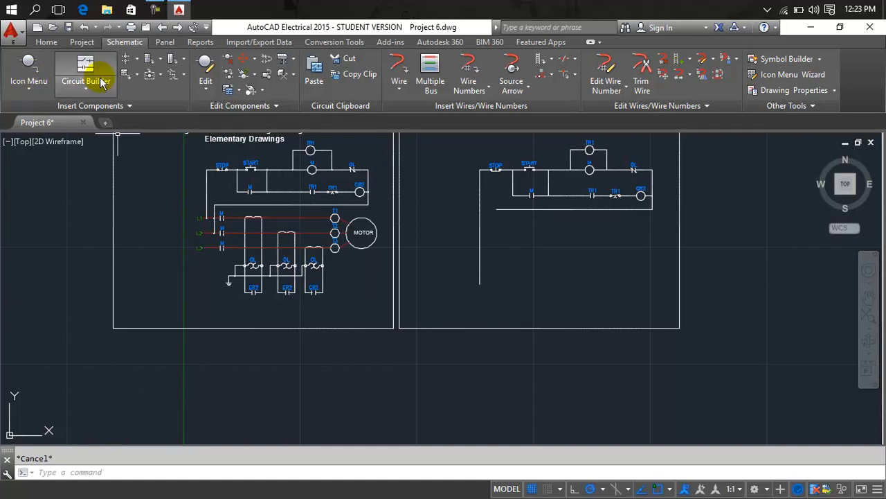
# Insert a horizontal bus of 3 wires at 1.8000 spacing, starting low on the new vertical wire and running below the control circuit
pyautogui.click(430, 80)
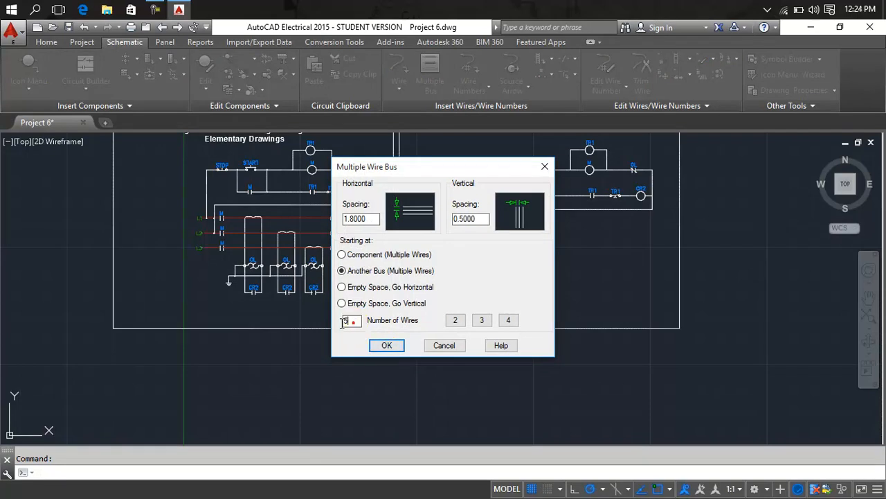
pyautogui.write('3')
pyautogui.click(385, 347)
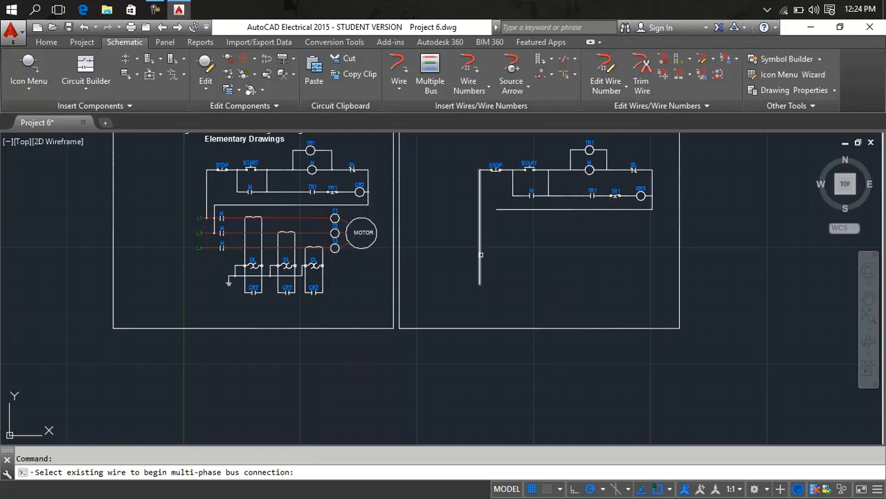
pyautogui.click(479, 257)
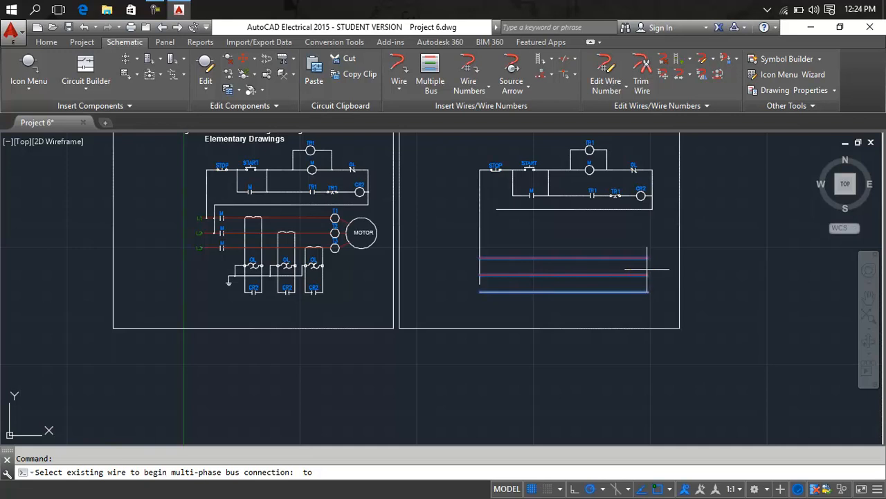
pyautogui.click(647, 274)
pyautogui.press('Escape')
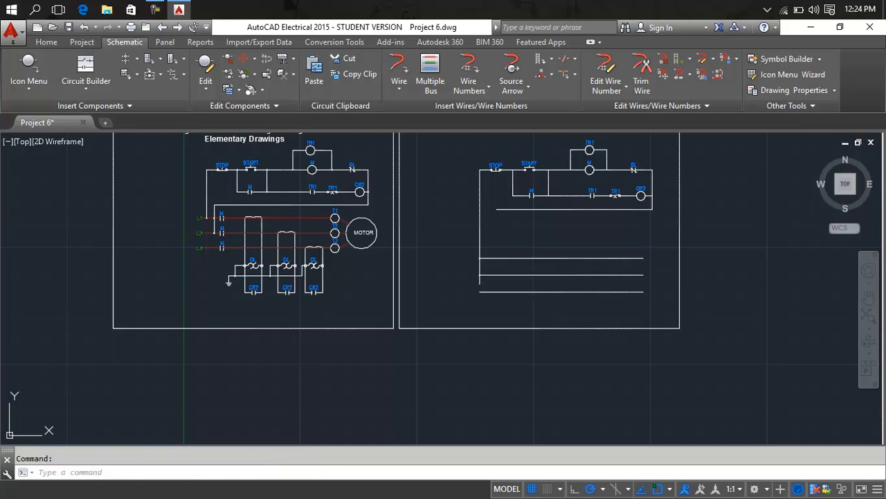
# Try moving the three bus wires straight up by about 3 inches, closer to the control circuit
pyautogui.write('m')
pyautogui.press('Return')
pyautogui.click(655, 249)
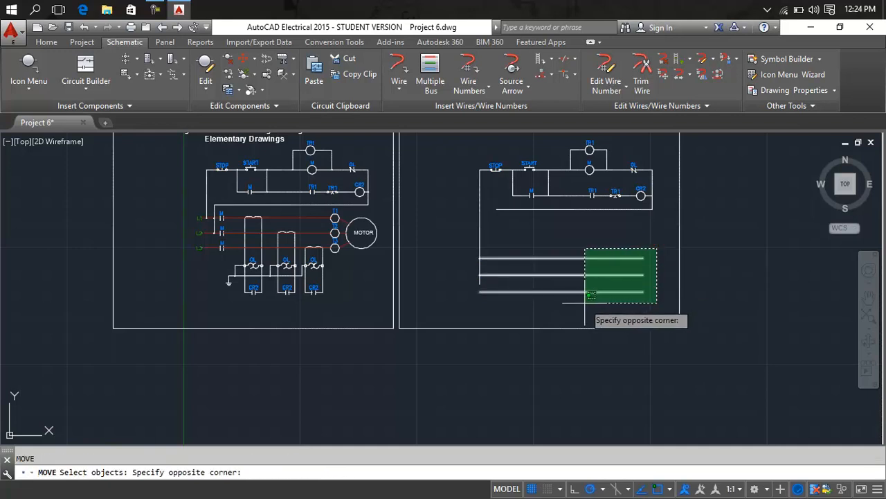
pyautogui.click(562, 296)
pyautogui.press('Return')
pyautogui.click(561, 280)
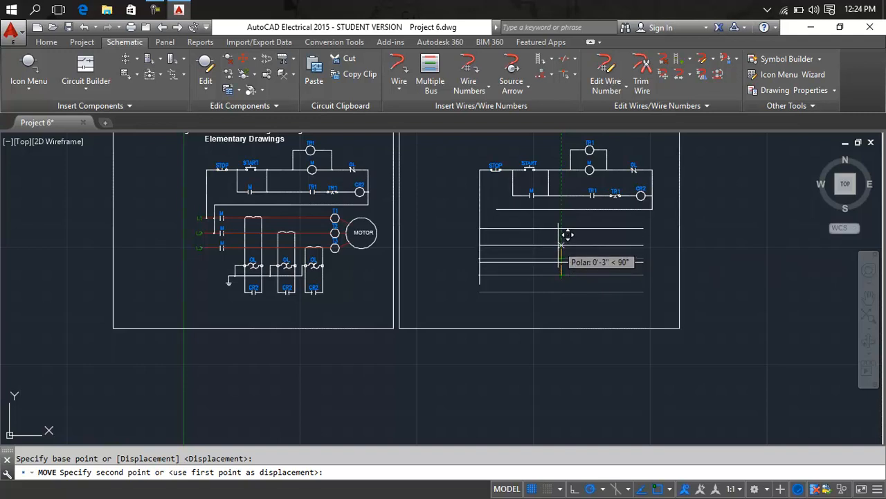
pyautogui.click(559, 245)
pyautogui.press('Escape')
# Undo the move and the insertion of the three-wire bus, keeping the vertical wire
pyautogui.scroll(5, 502, 269)
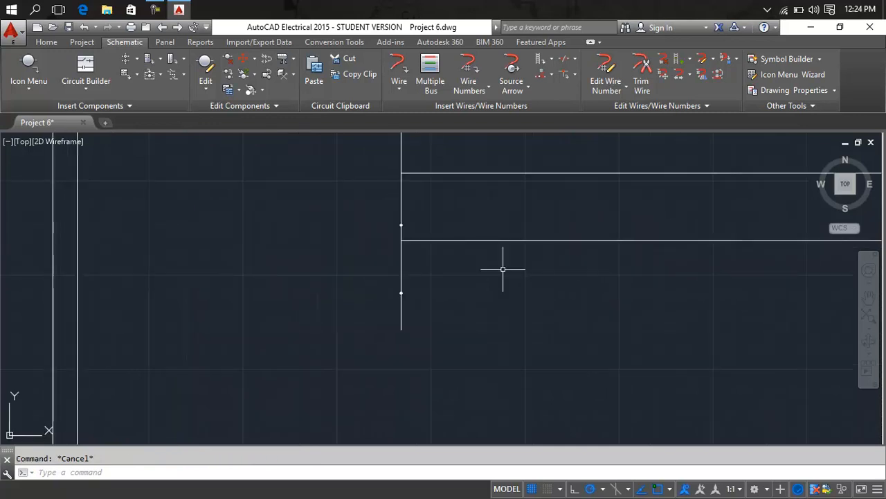
pyautogui.scroll(-6, 503, 269)
pyautogui.hotkey('ctrl', 'z')
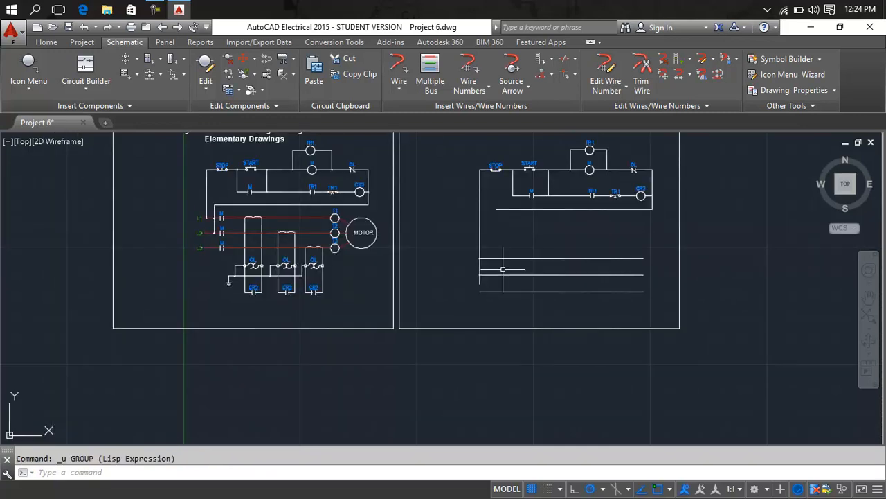
pyautogui.hotkey('ctrl', 'z')
pyautogui.hotkey('ctrl', 'z')
pyautogui.hotkey('ctrl', 'z')
pyautogui.hotkey('ctrl', 'z')
pyautogui.hotkey('ctrl', 'z')
pyautogui.hotkey('ctrl', 'z')
pyautogui.hotkey('ctrl', 'z')
pyautogui.hotkey('ctrl', 'z')
pyautogui.hotkey('ctrl', 'z')
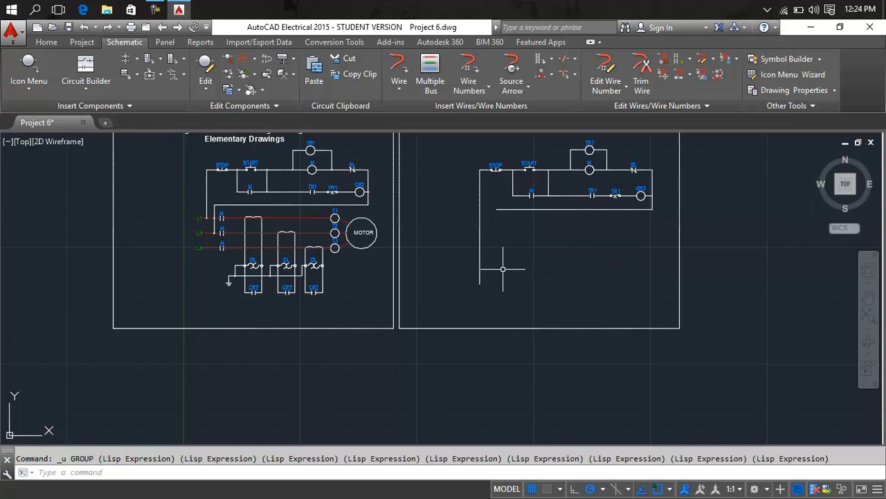
# Insert a horizontal 3-wire bus at 1.8000 spacing, starting on the vertical wire just below the control circuit's lower wire
pyautogui.click(430, 81)
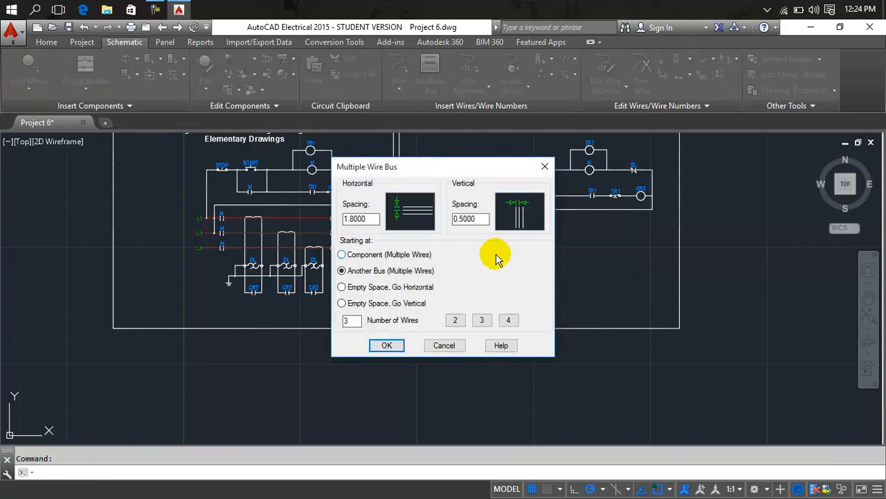
pyautogui.click(392, 345)
pyautogui.scroll(2, 484, 222)
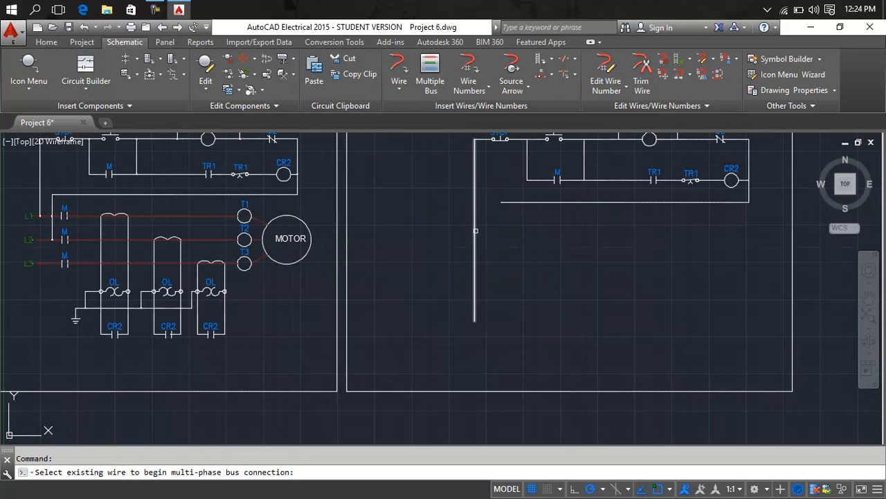
pyautogui.click(475, 232)
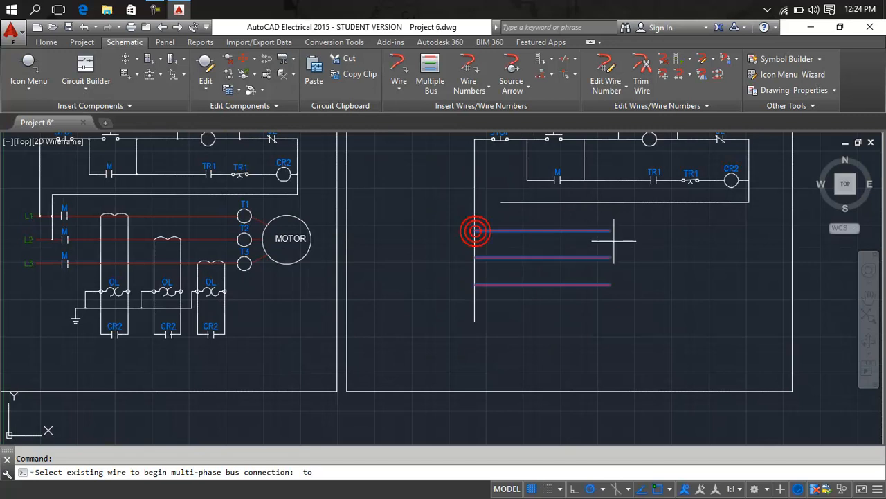
pyautogui.click(726, 245)
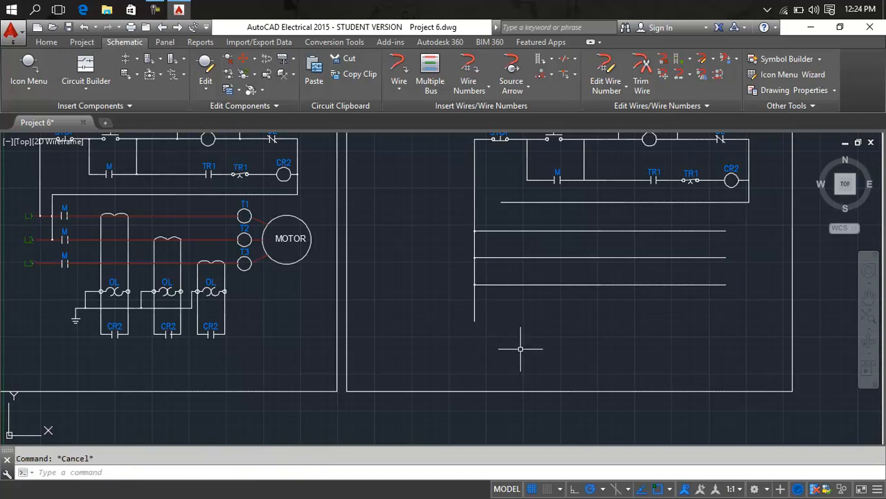
# Trim the vertical wire's excess below the lowest bus wire
pyautogui.press('Return')
pyautogui.click(528, 313)
pyautogui.click(400, 327)
pyautogui.press('Escape')
pyautogui.press('Escape')
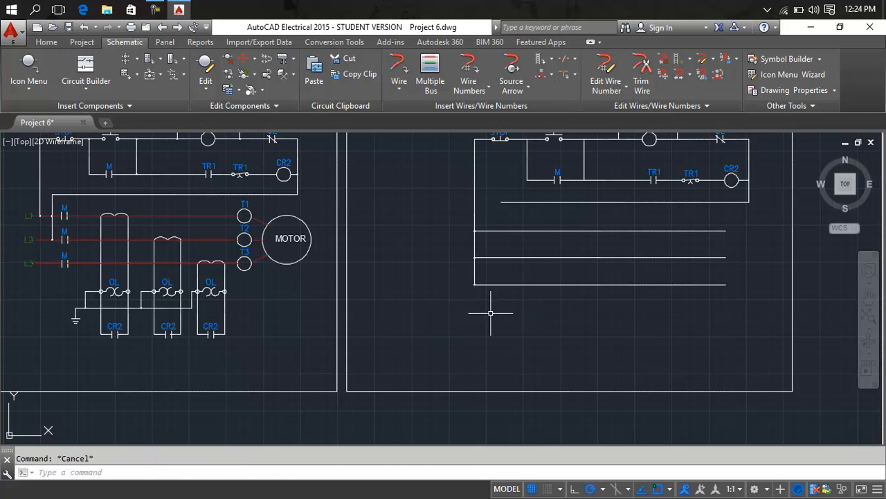
pyautogui.scroll(-5, 491, 313)
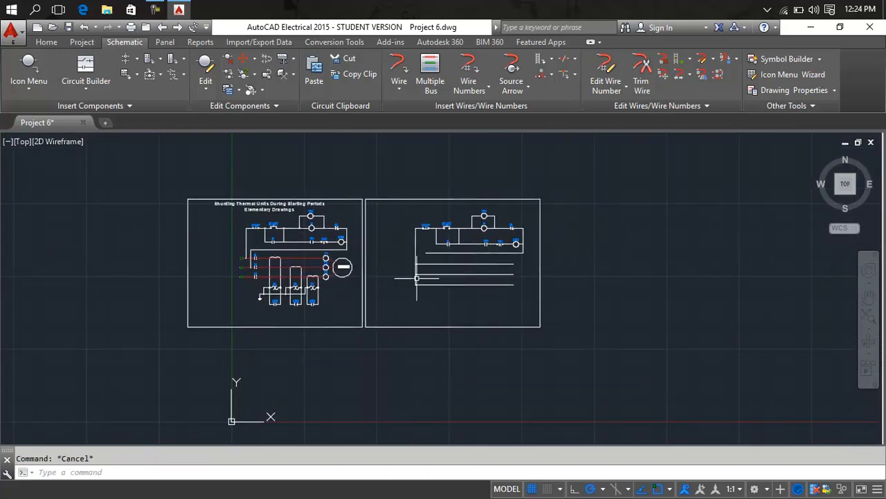